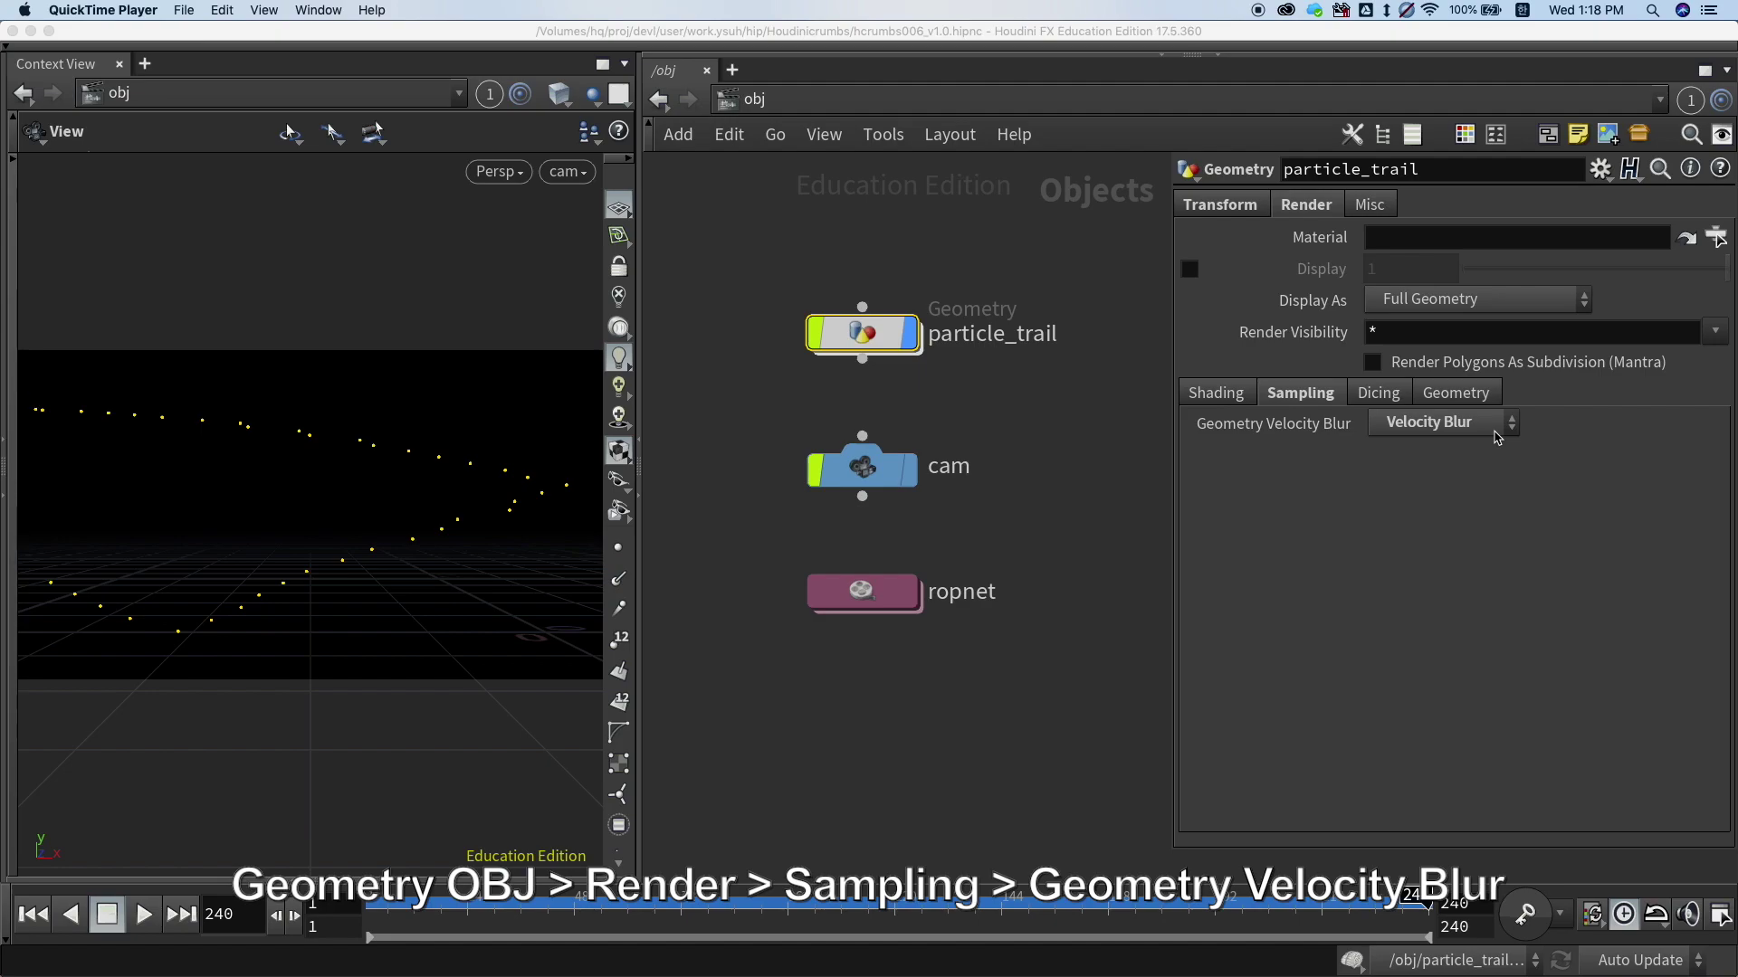
Set Geometry Velocity Blur to Velocity Blur in the particle_trail object's render sampling settings.
left_click(1496, 438)
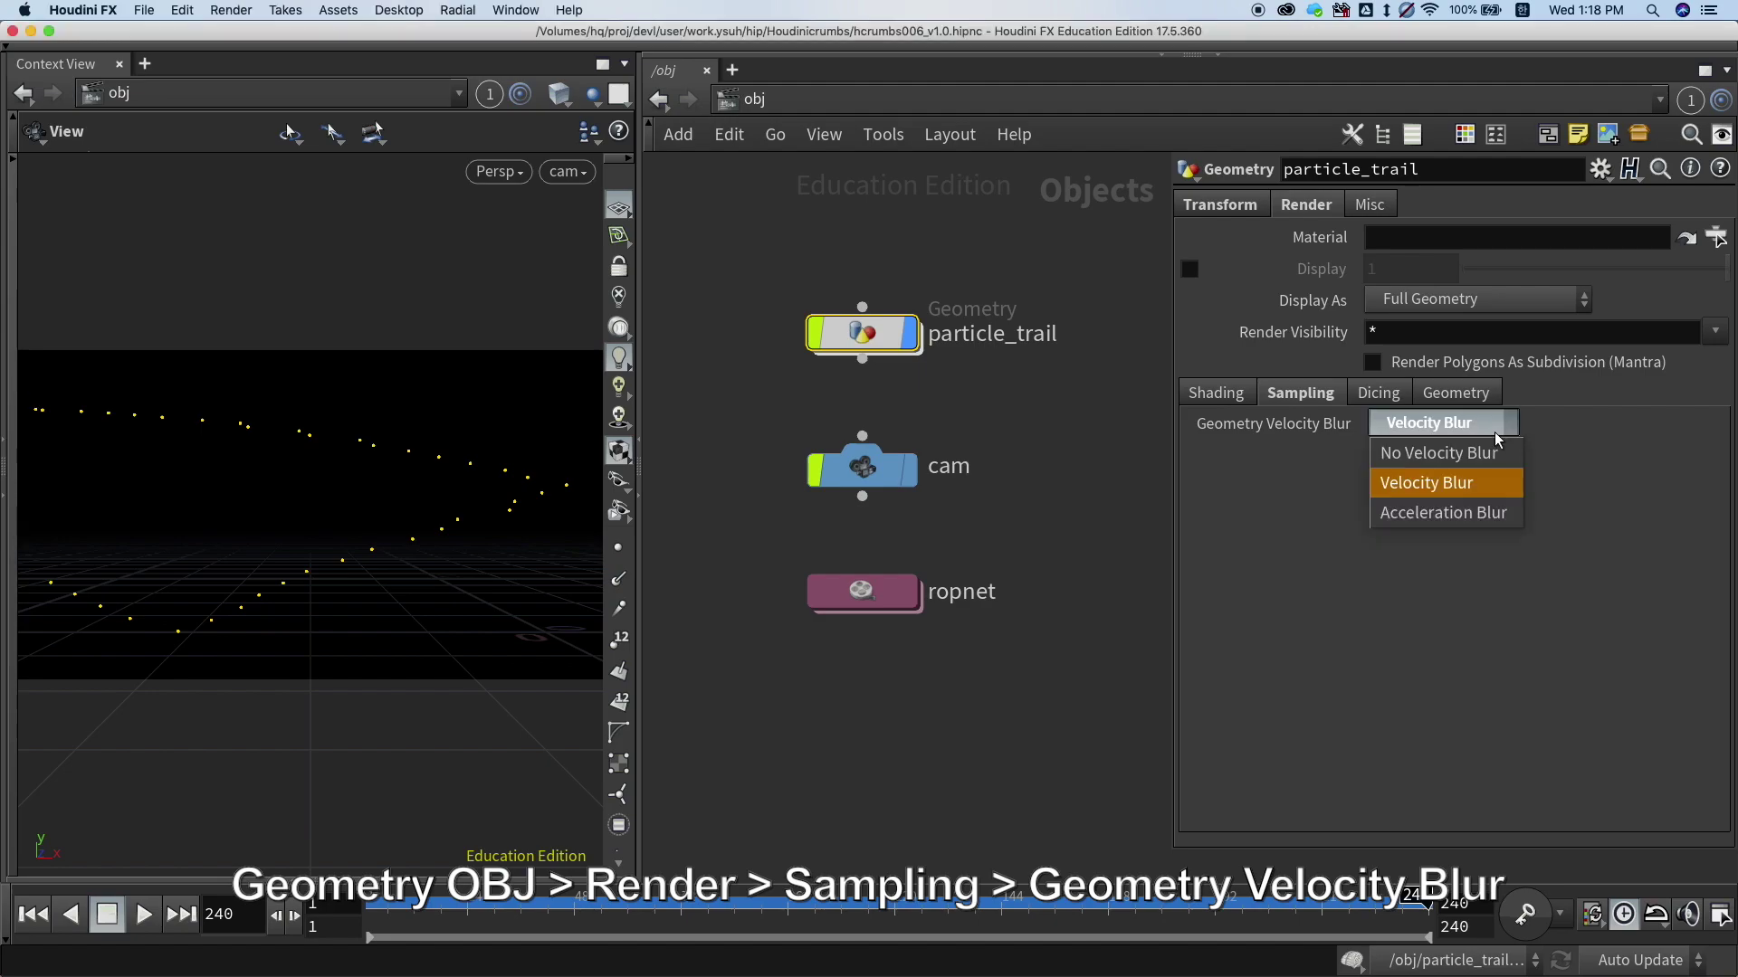
left_click(1499, 484)
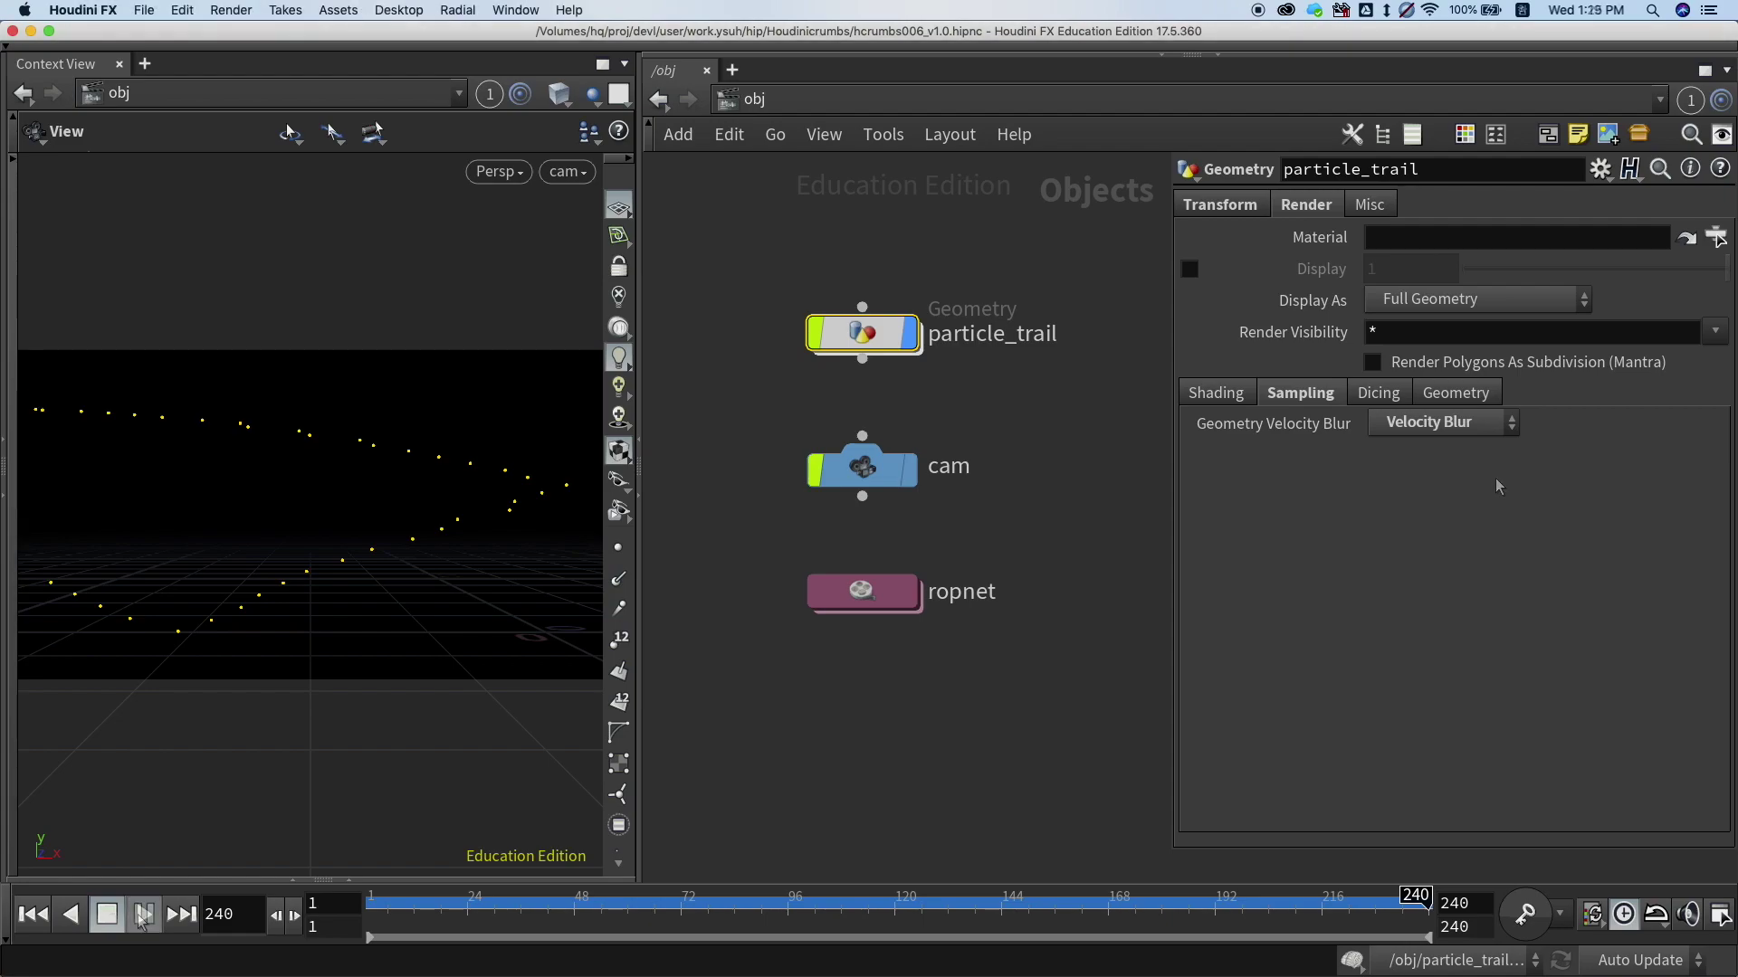
Play back the particle animation, pause it, and view the motion-blurred render sequence in MPlay.
left_click(143, 914)
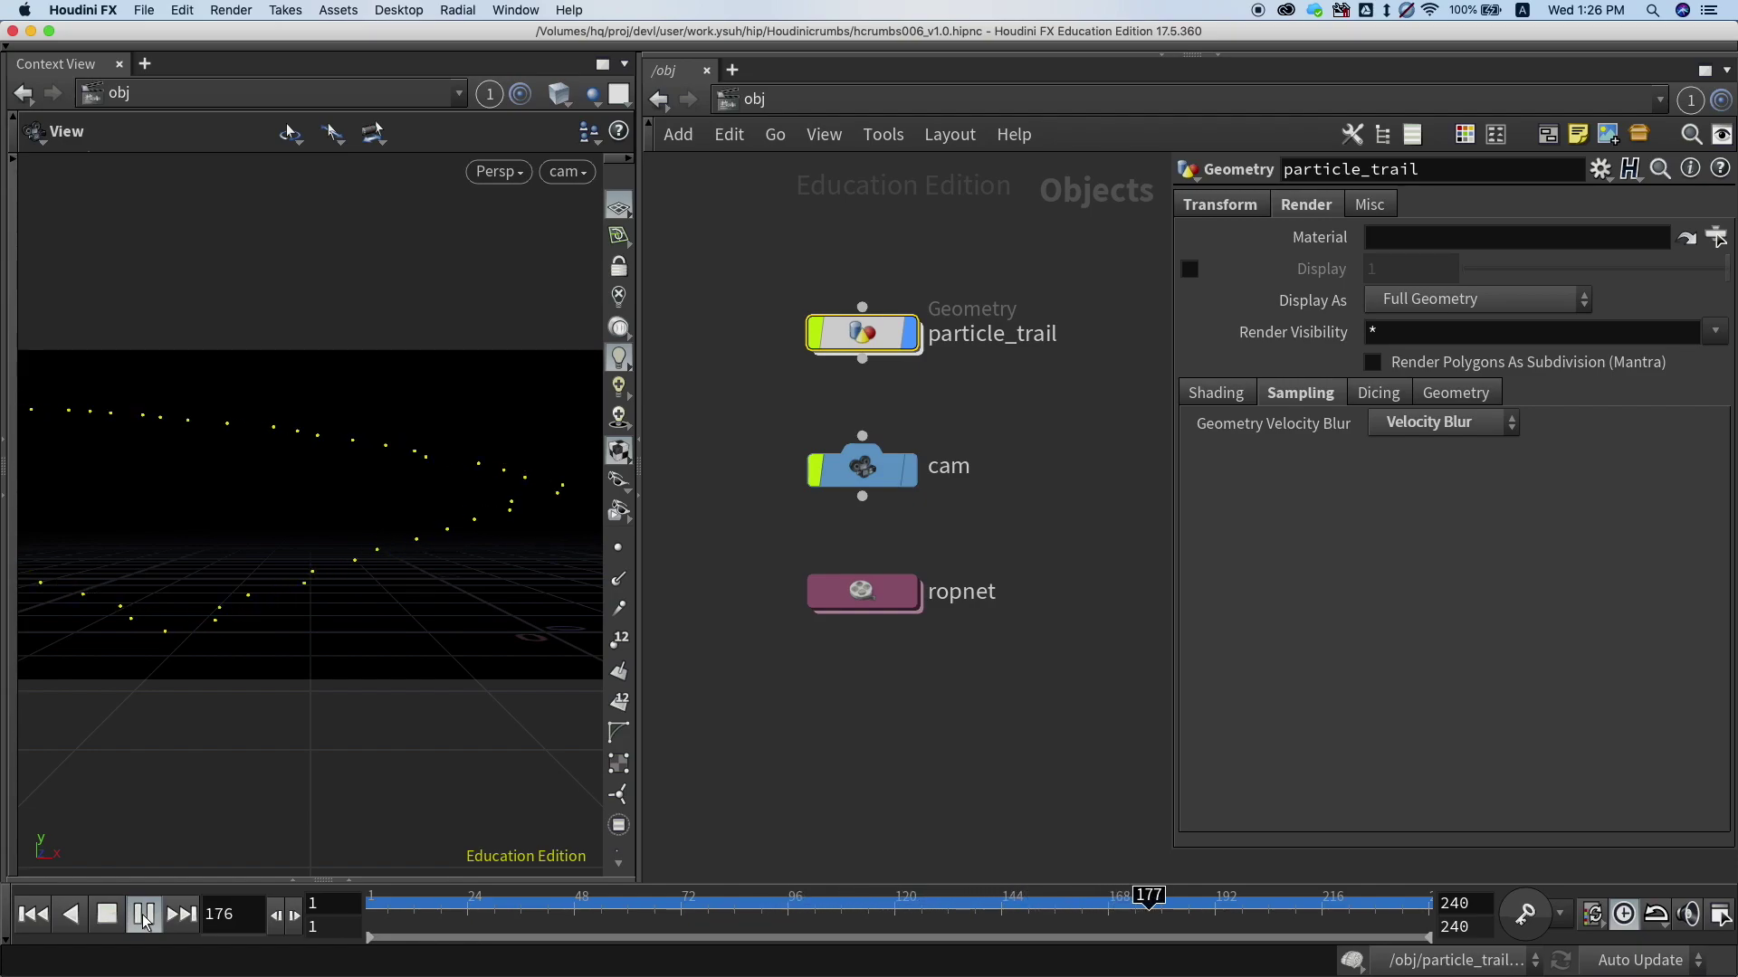
left_click(143, 916)
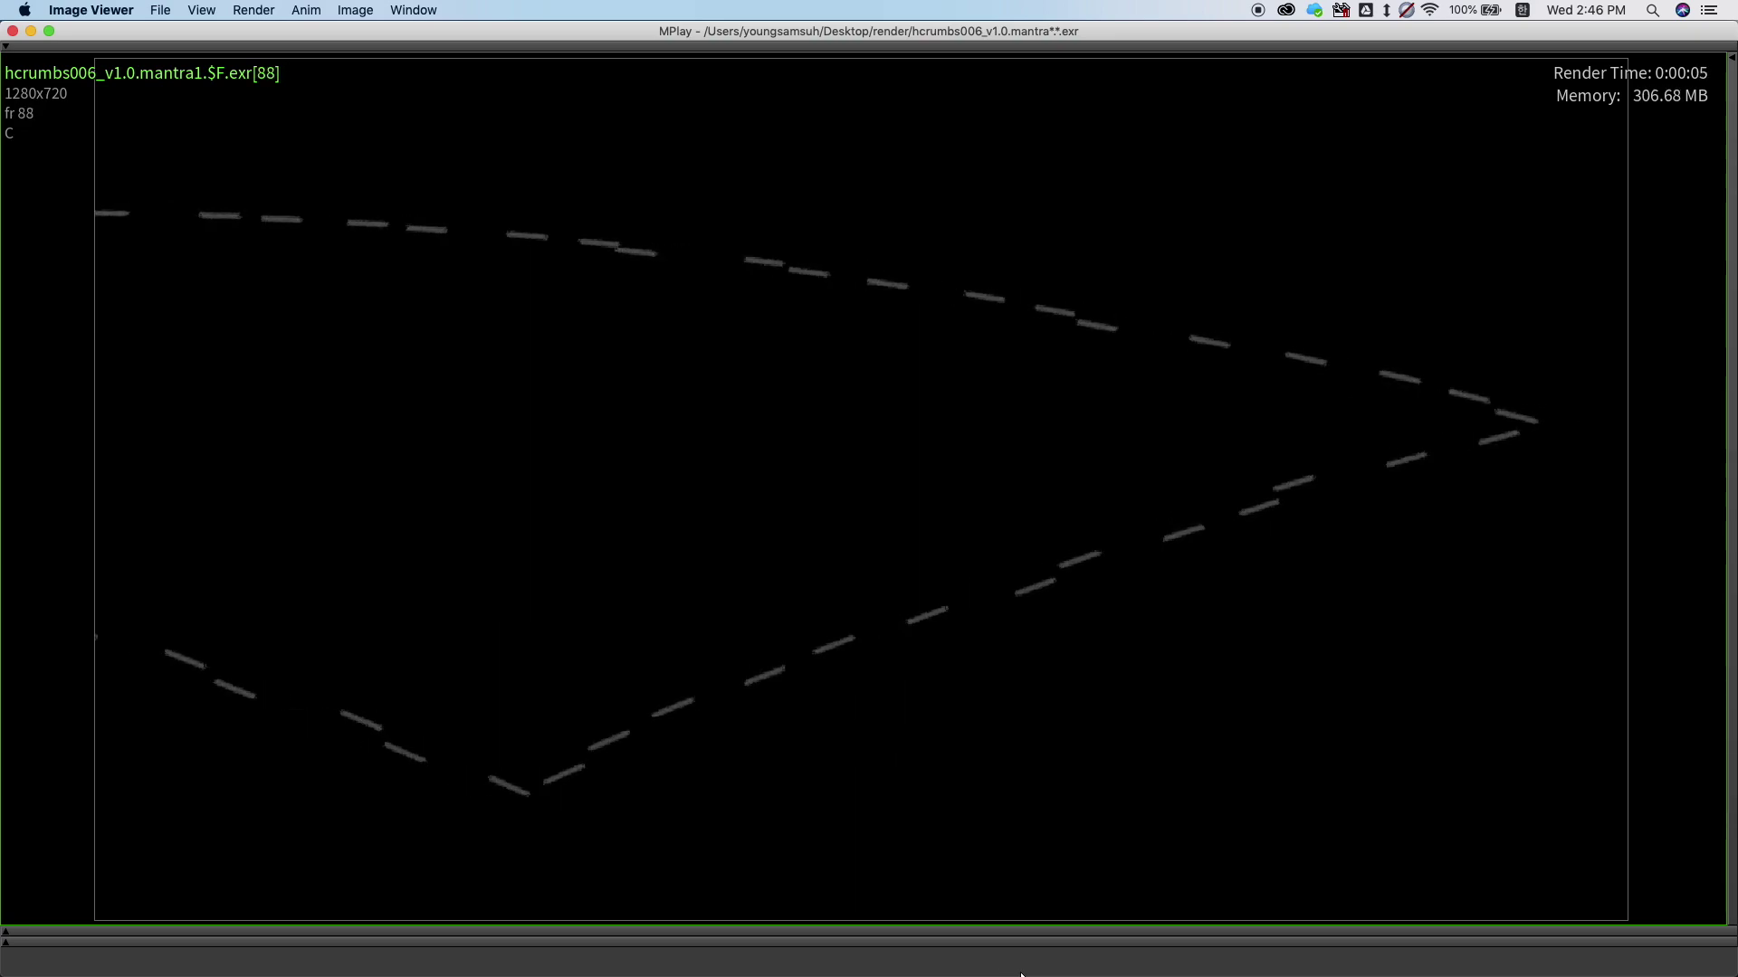
left_click(1019, 931)
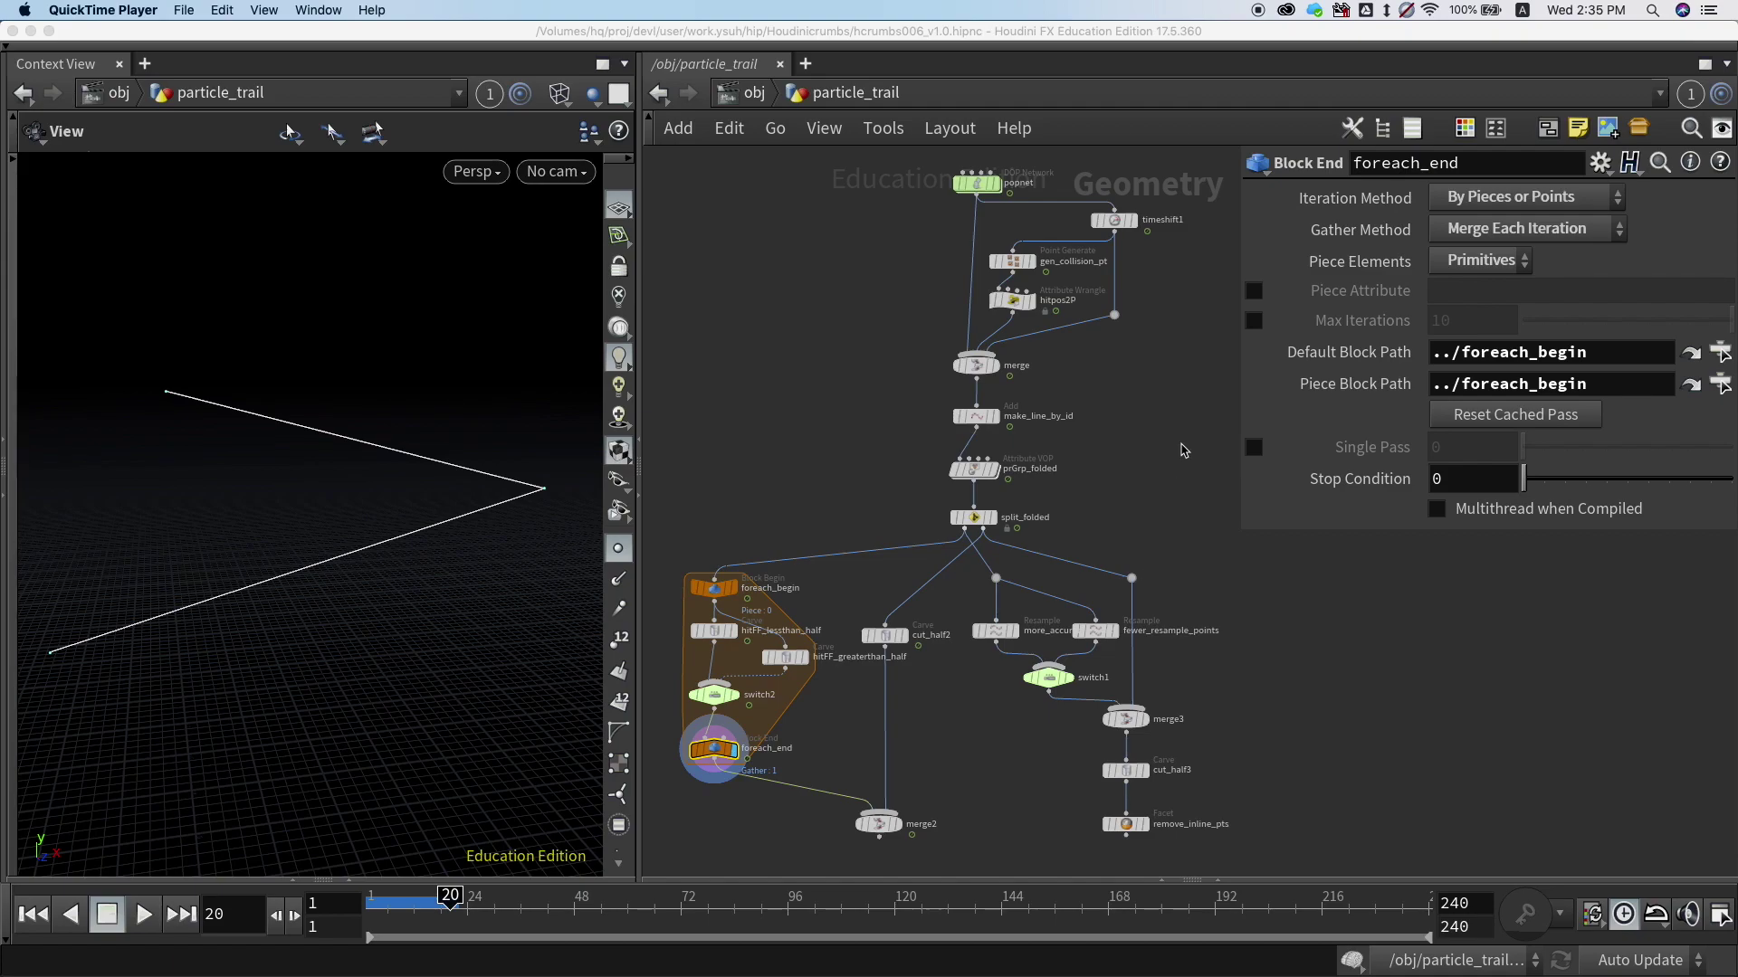
Open the popnet network and examine the POP Solver's Add Hit Attributes collision option.
double_click(982, 186)
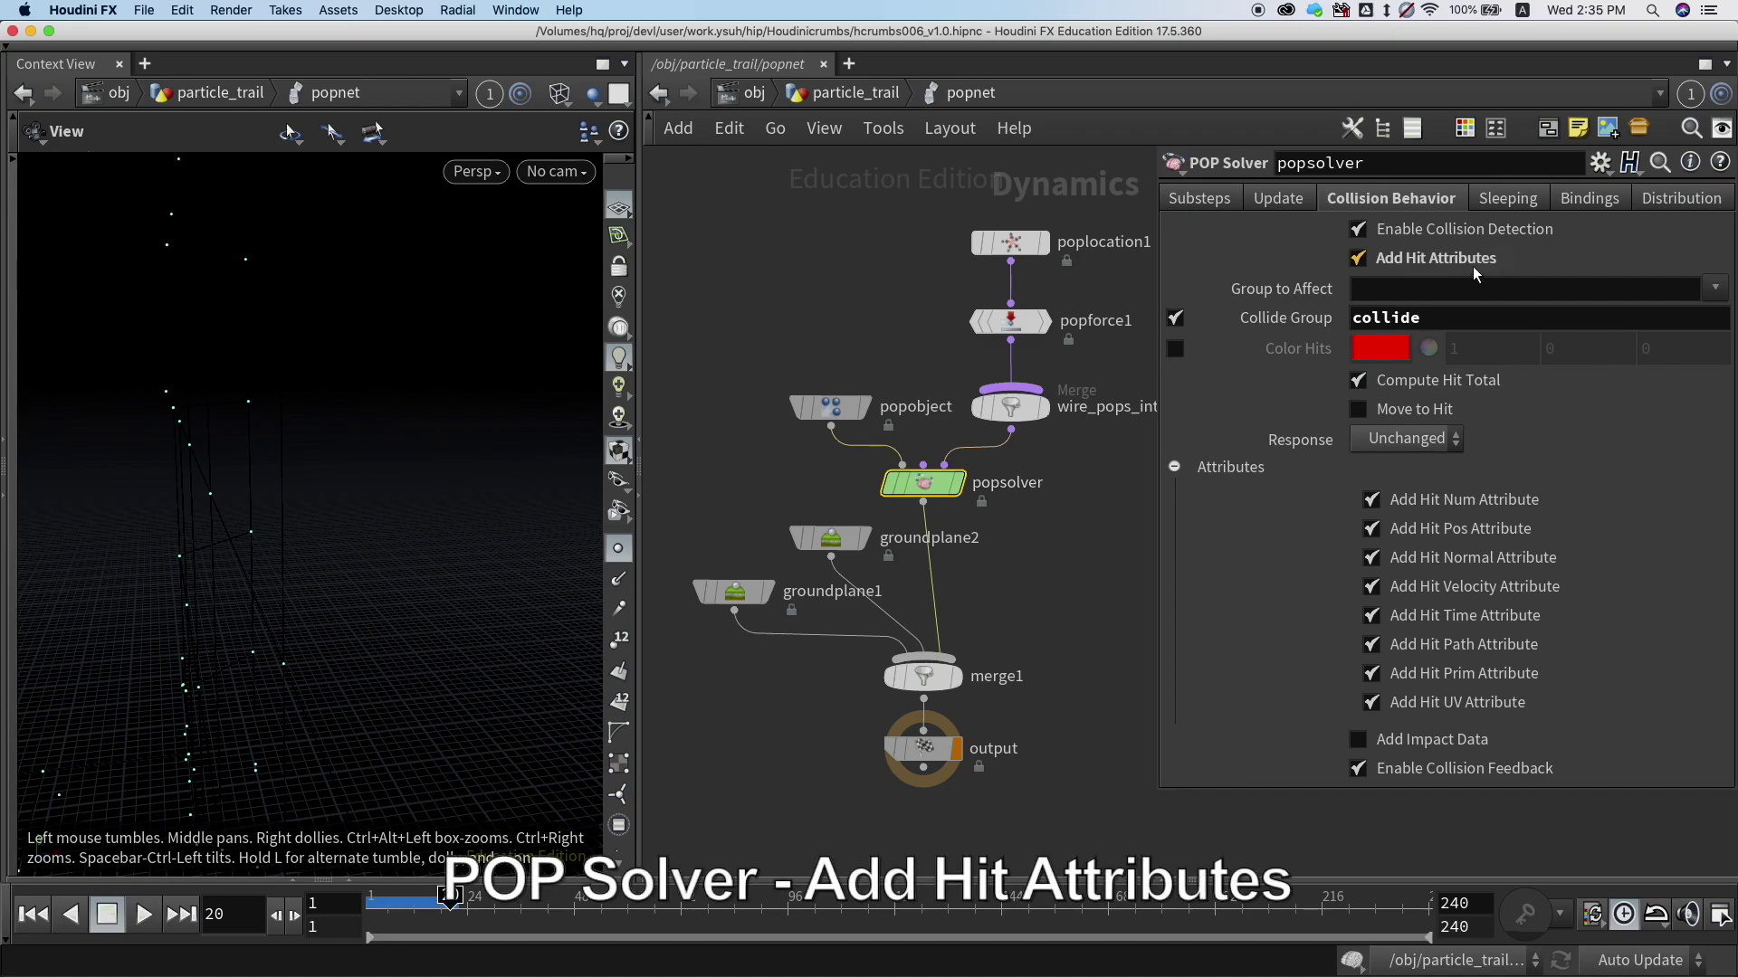
mouse_move(1475, 277)
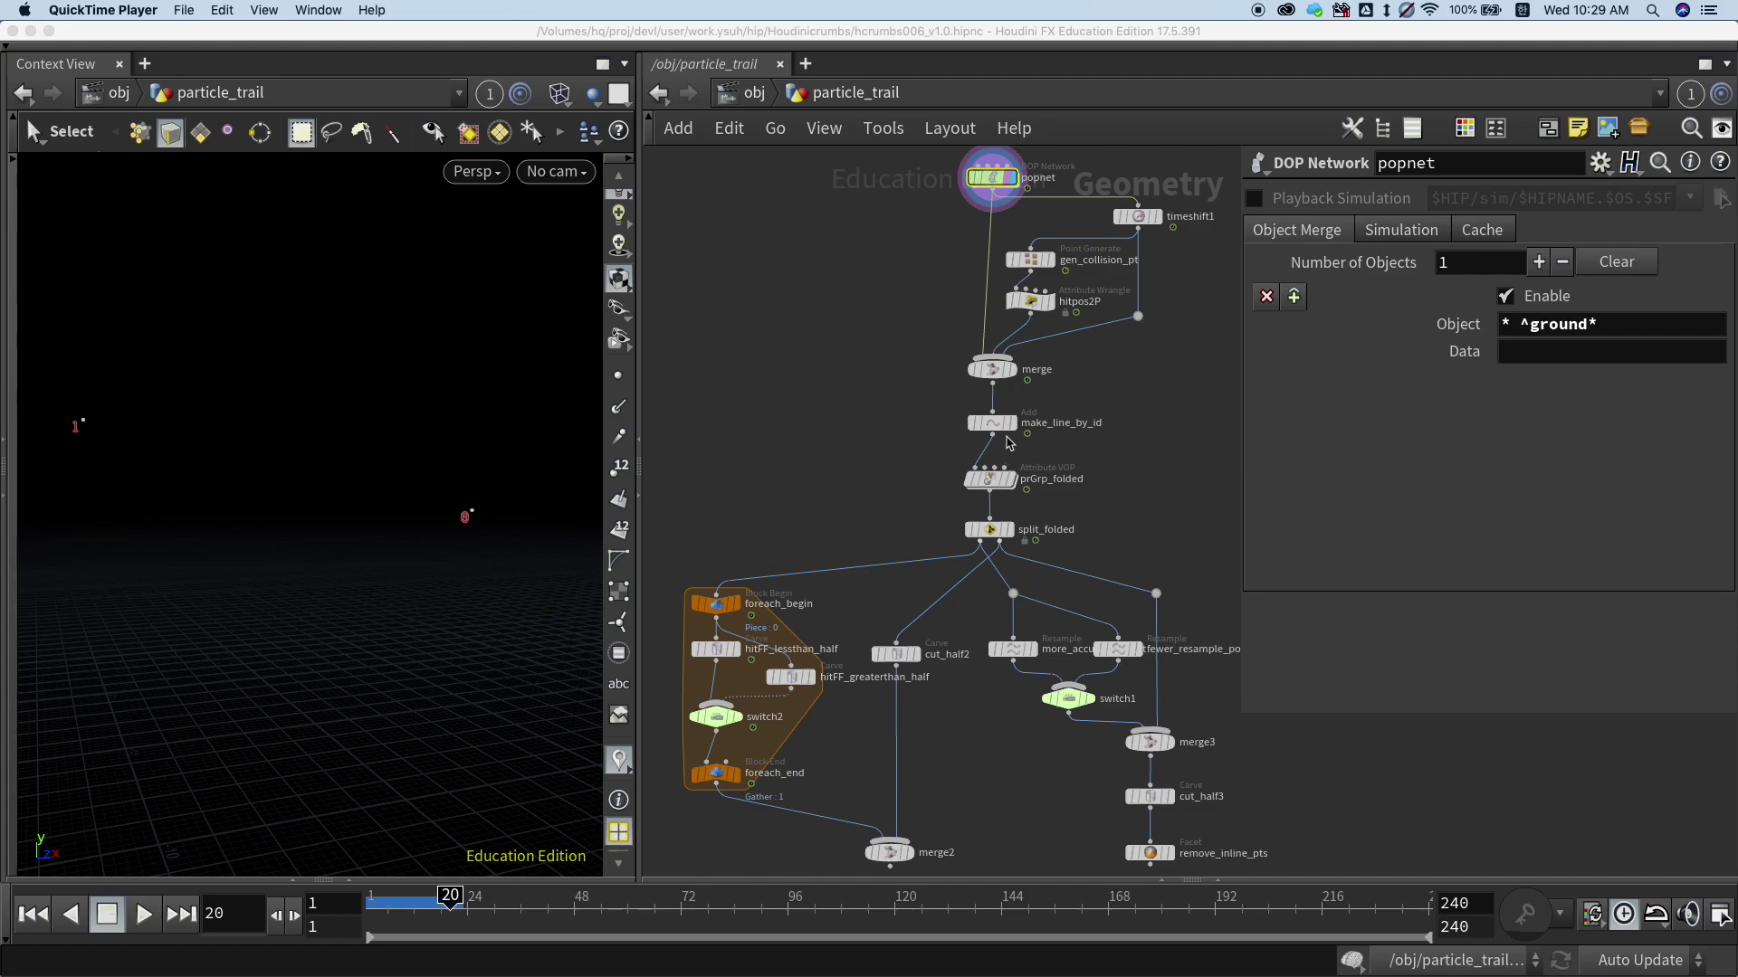
Examine the current-frame popnet points and display the timeshift1 result for comparison.
left_click(1004, 186)
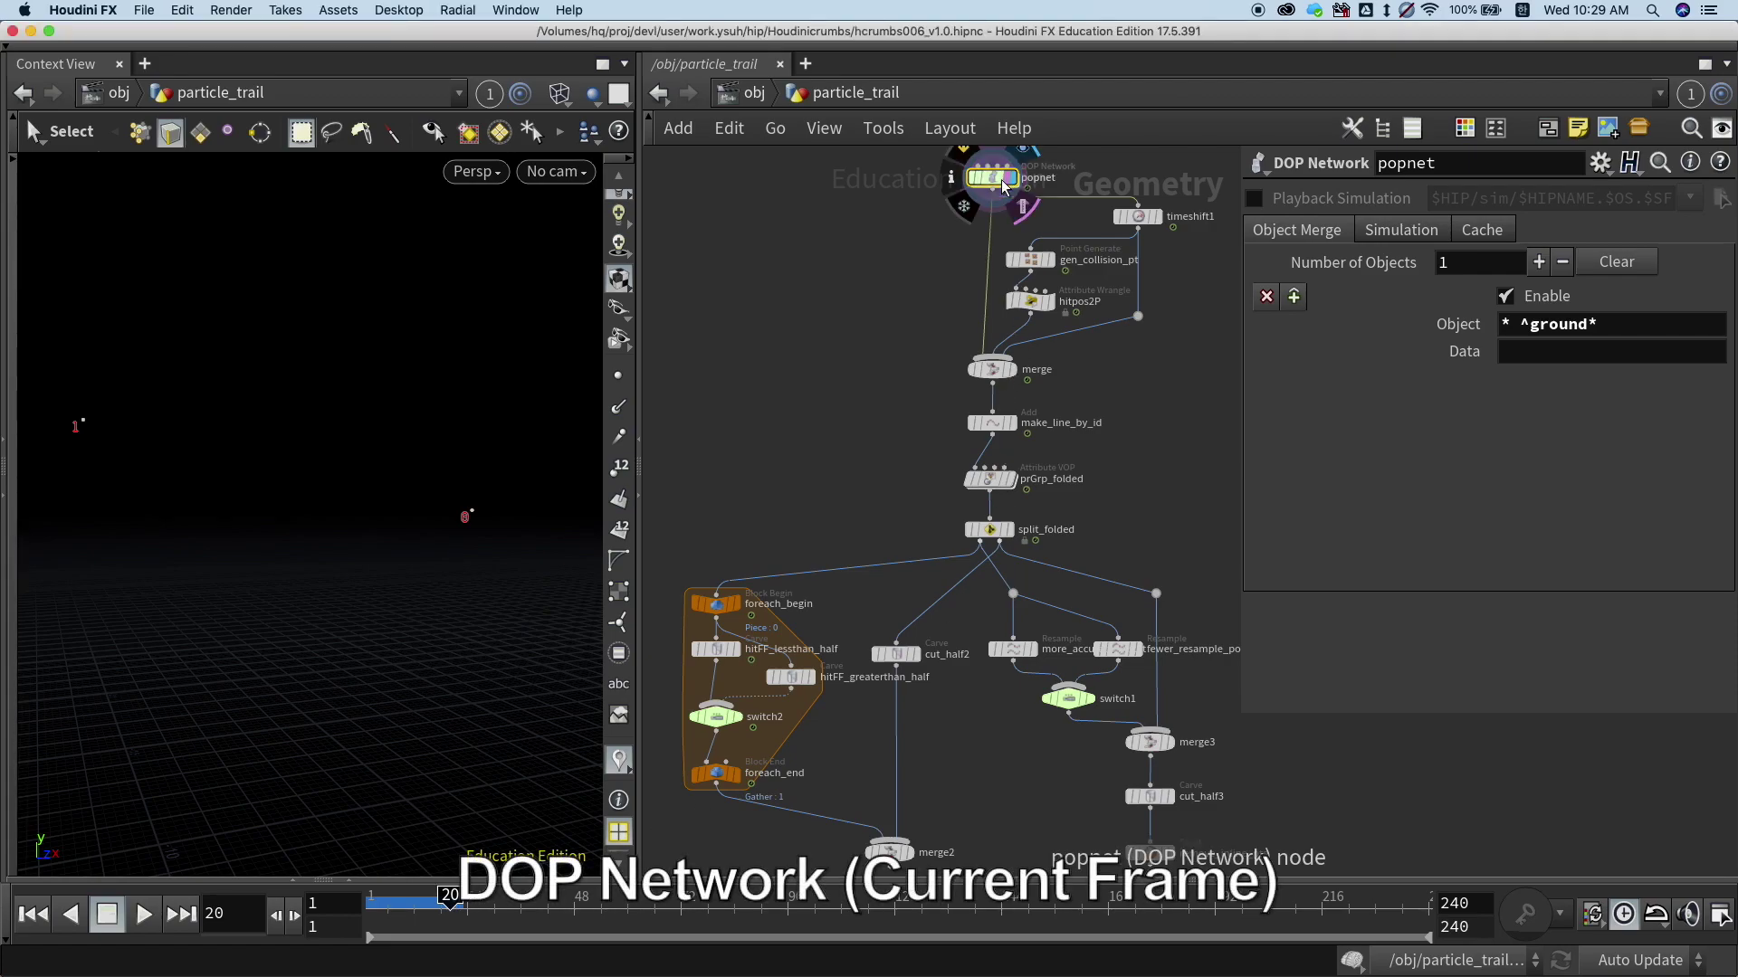
left_click(1141, 218)
mouse_move(1142, 220)
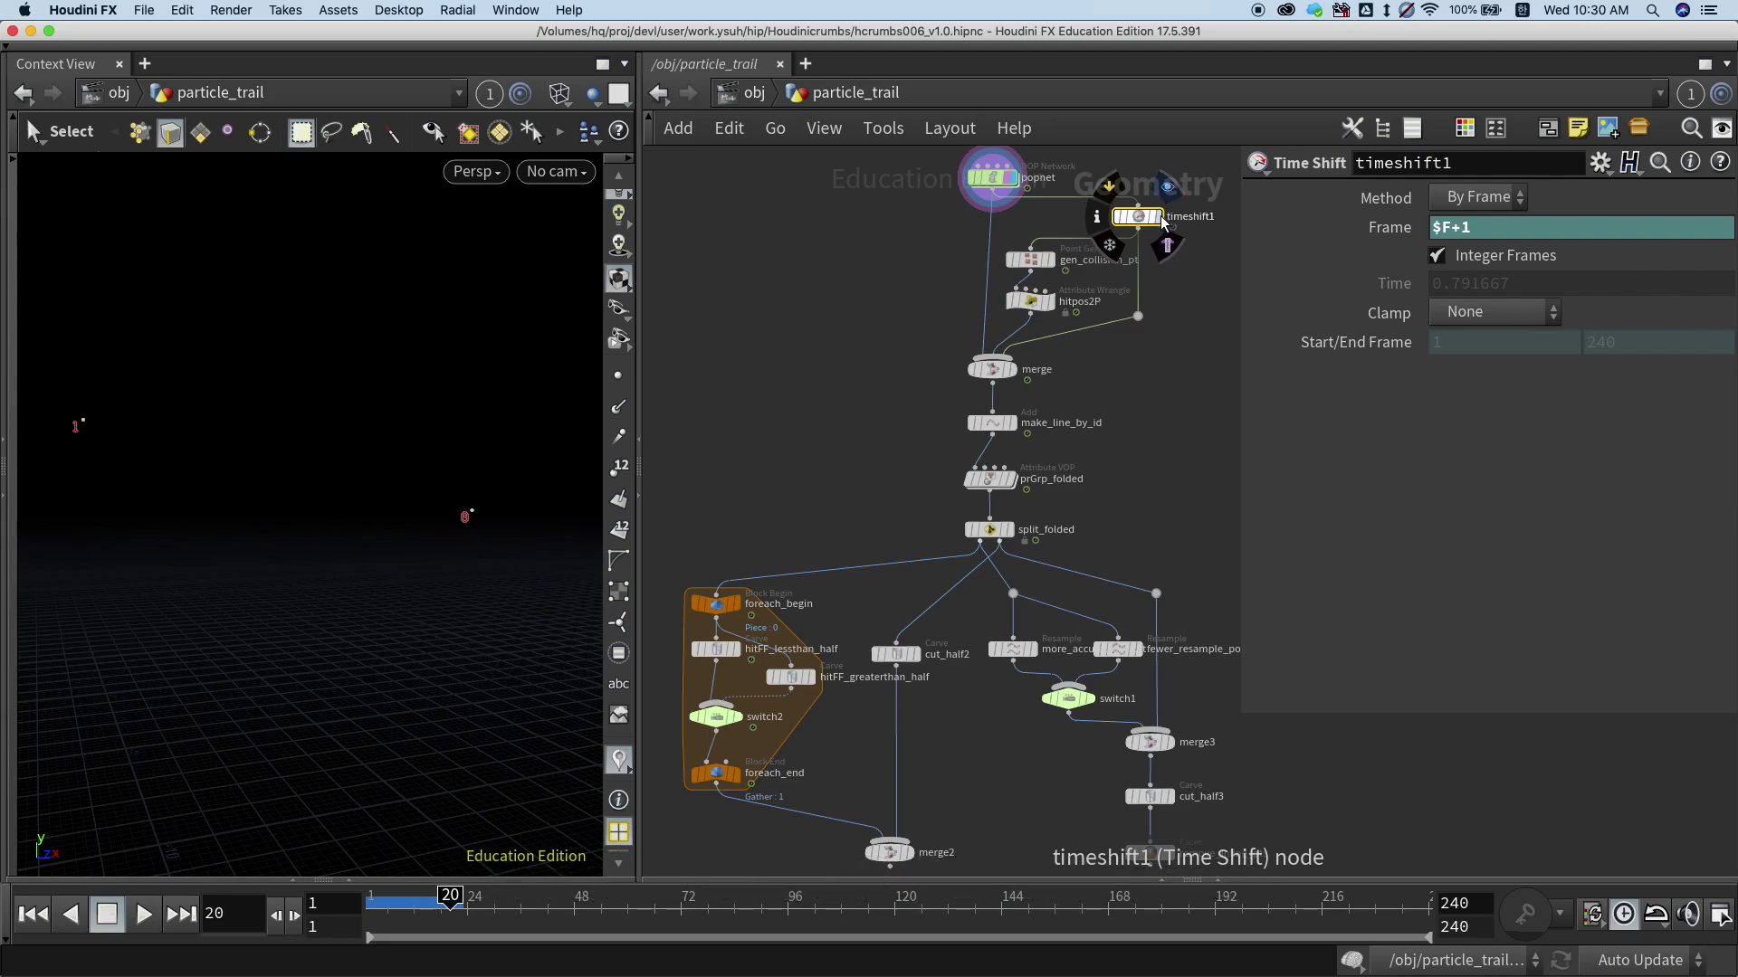
left_click(1166, 220)
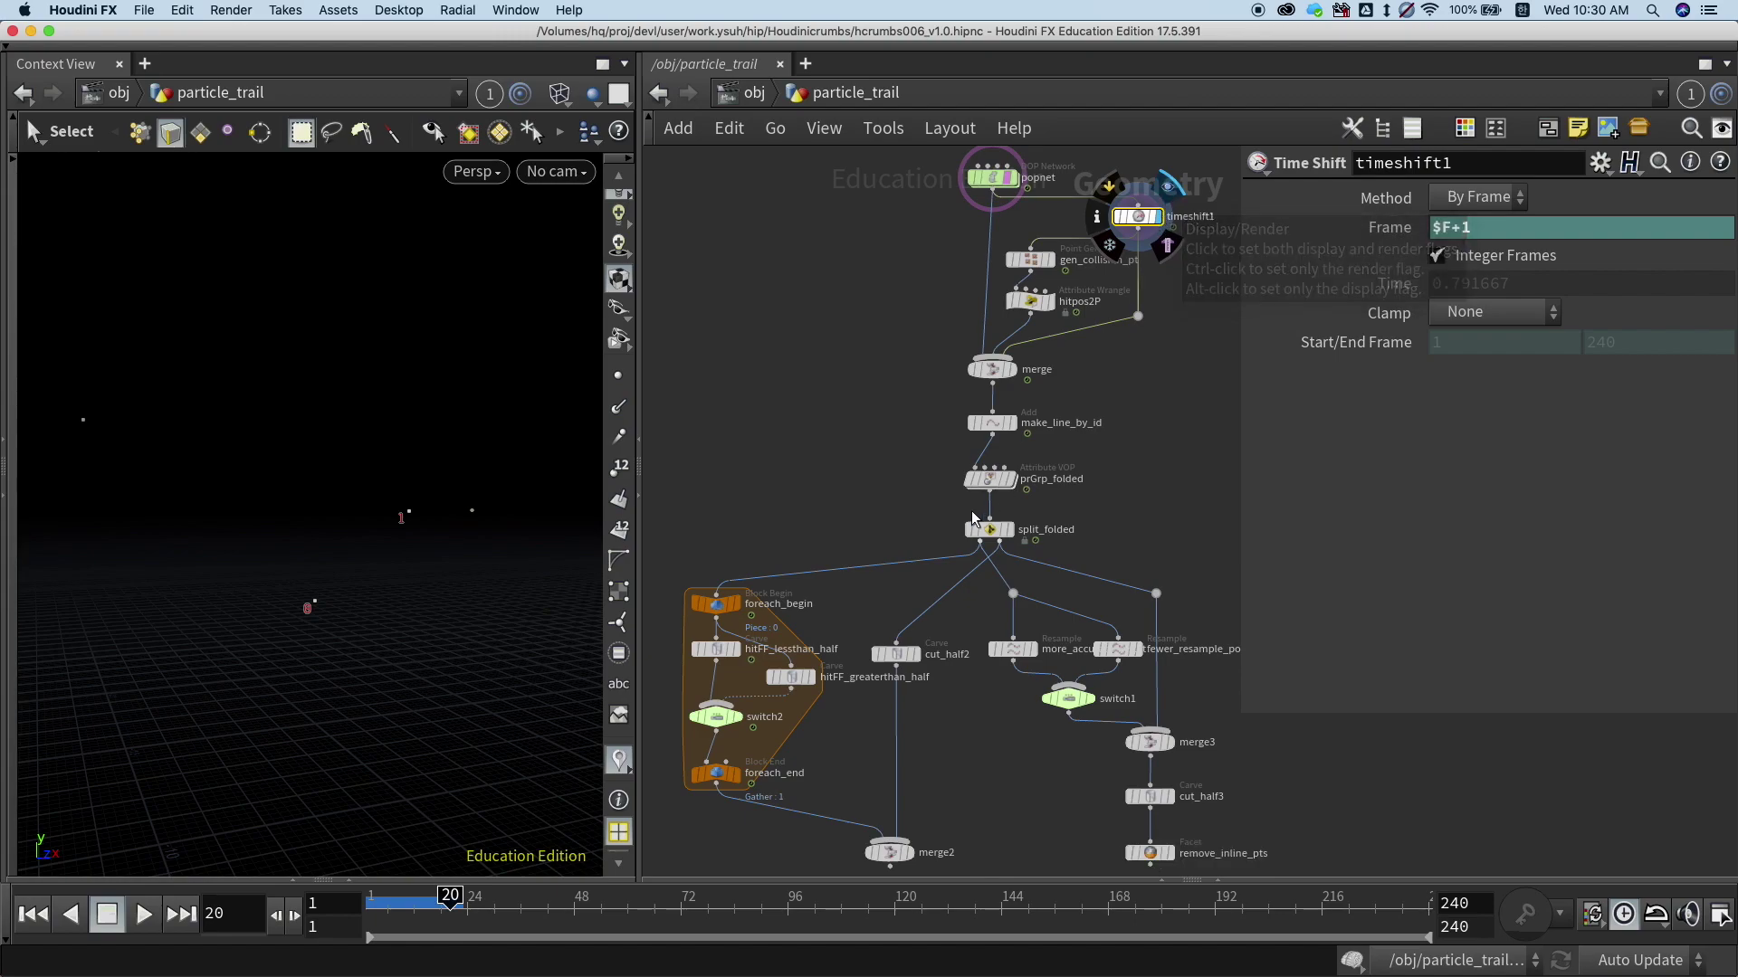
Inspect the merge node's inputs along with the gen_collision_pt and hitpos2P settings that feed it.
left_click(1009, 373)
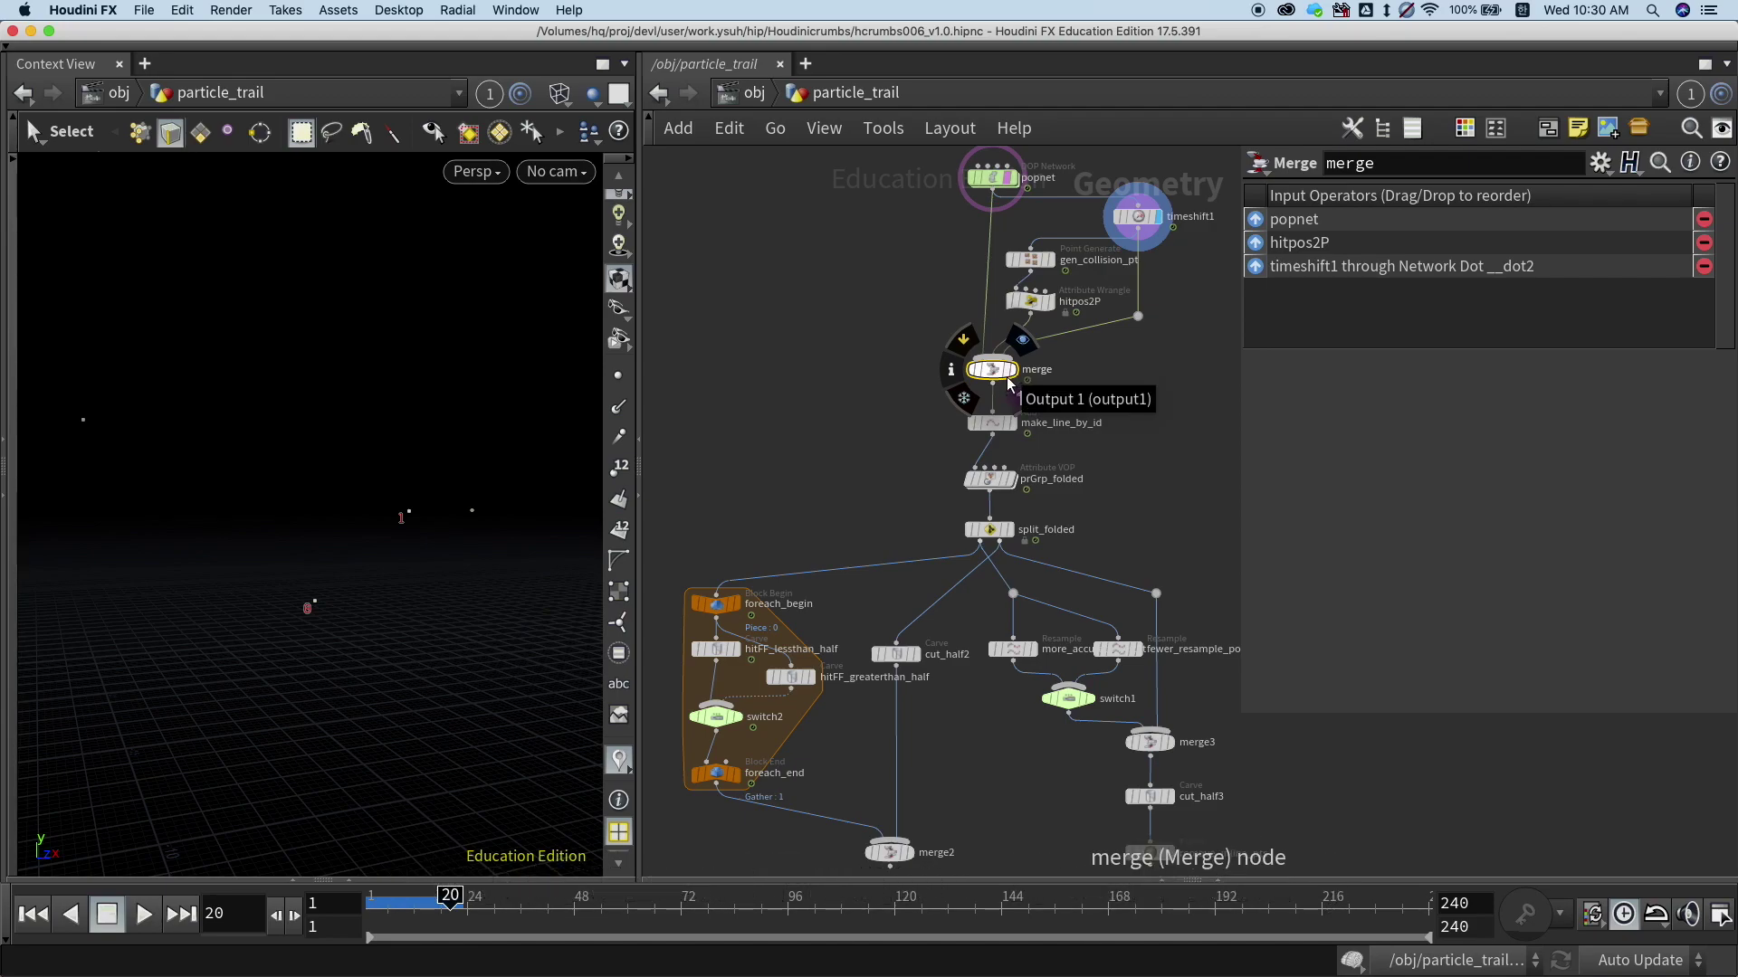
left_click(1037, 260)
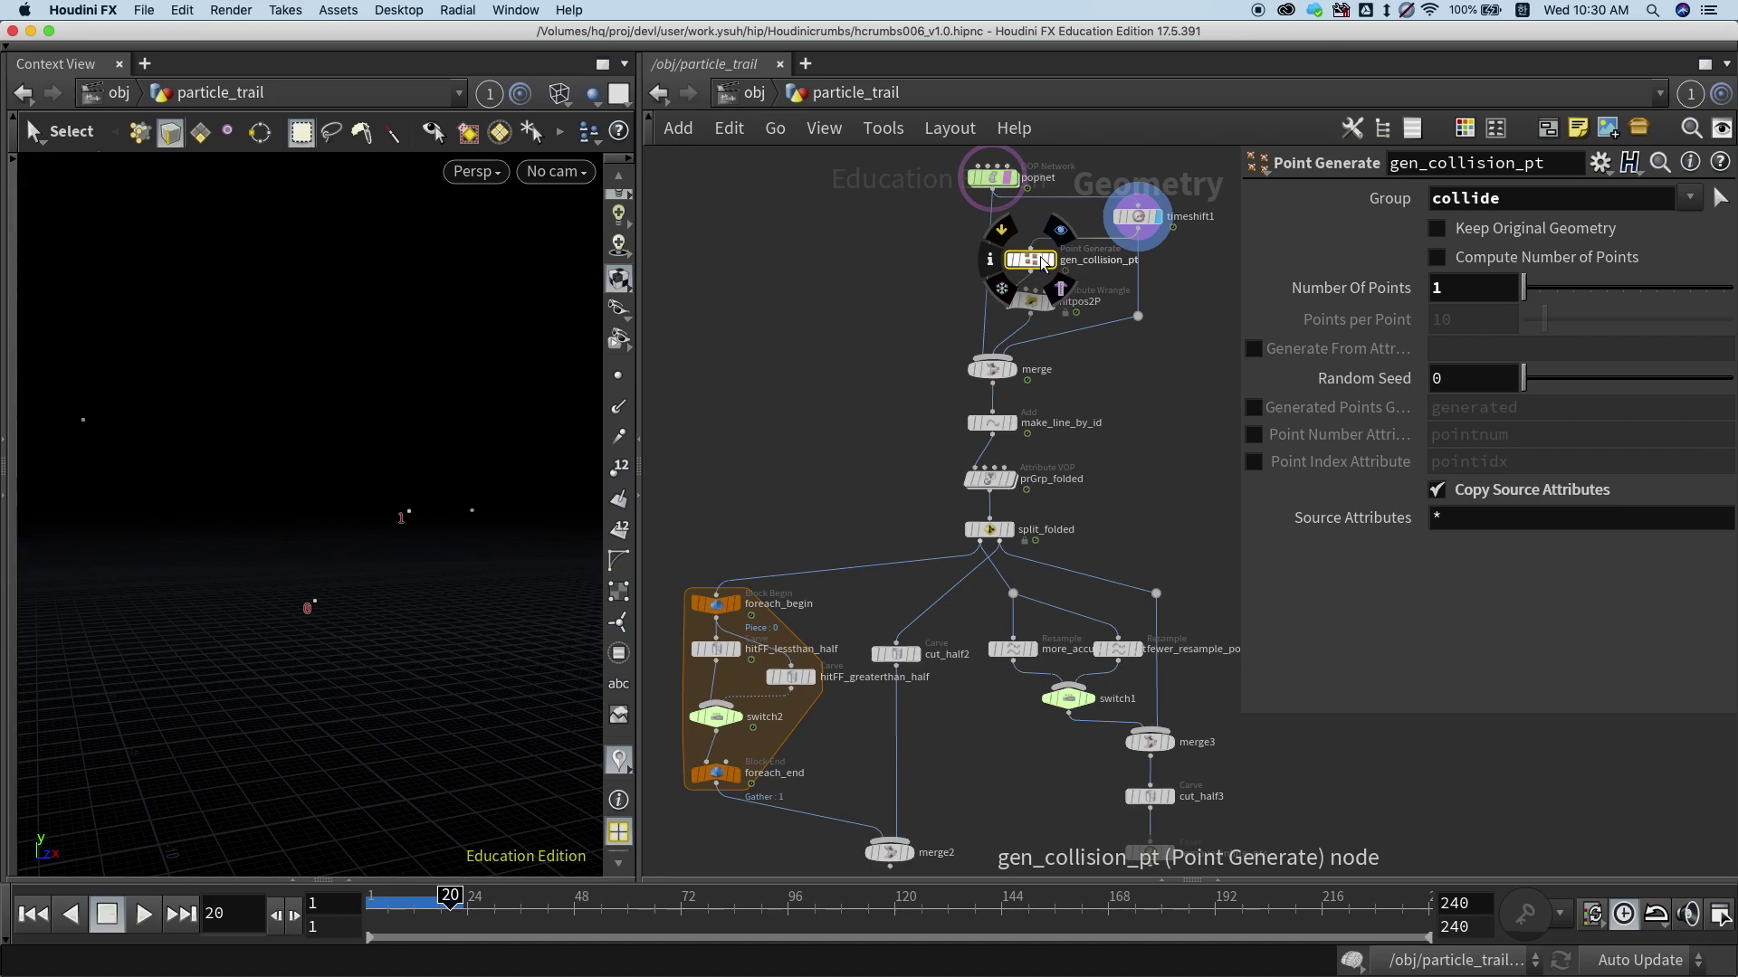
left_click(1033, 302)
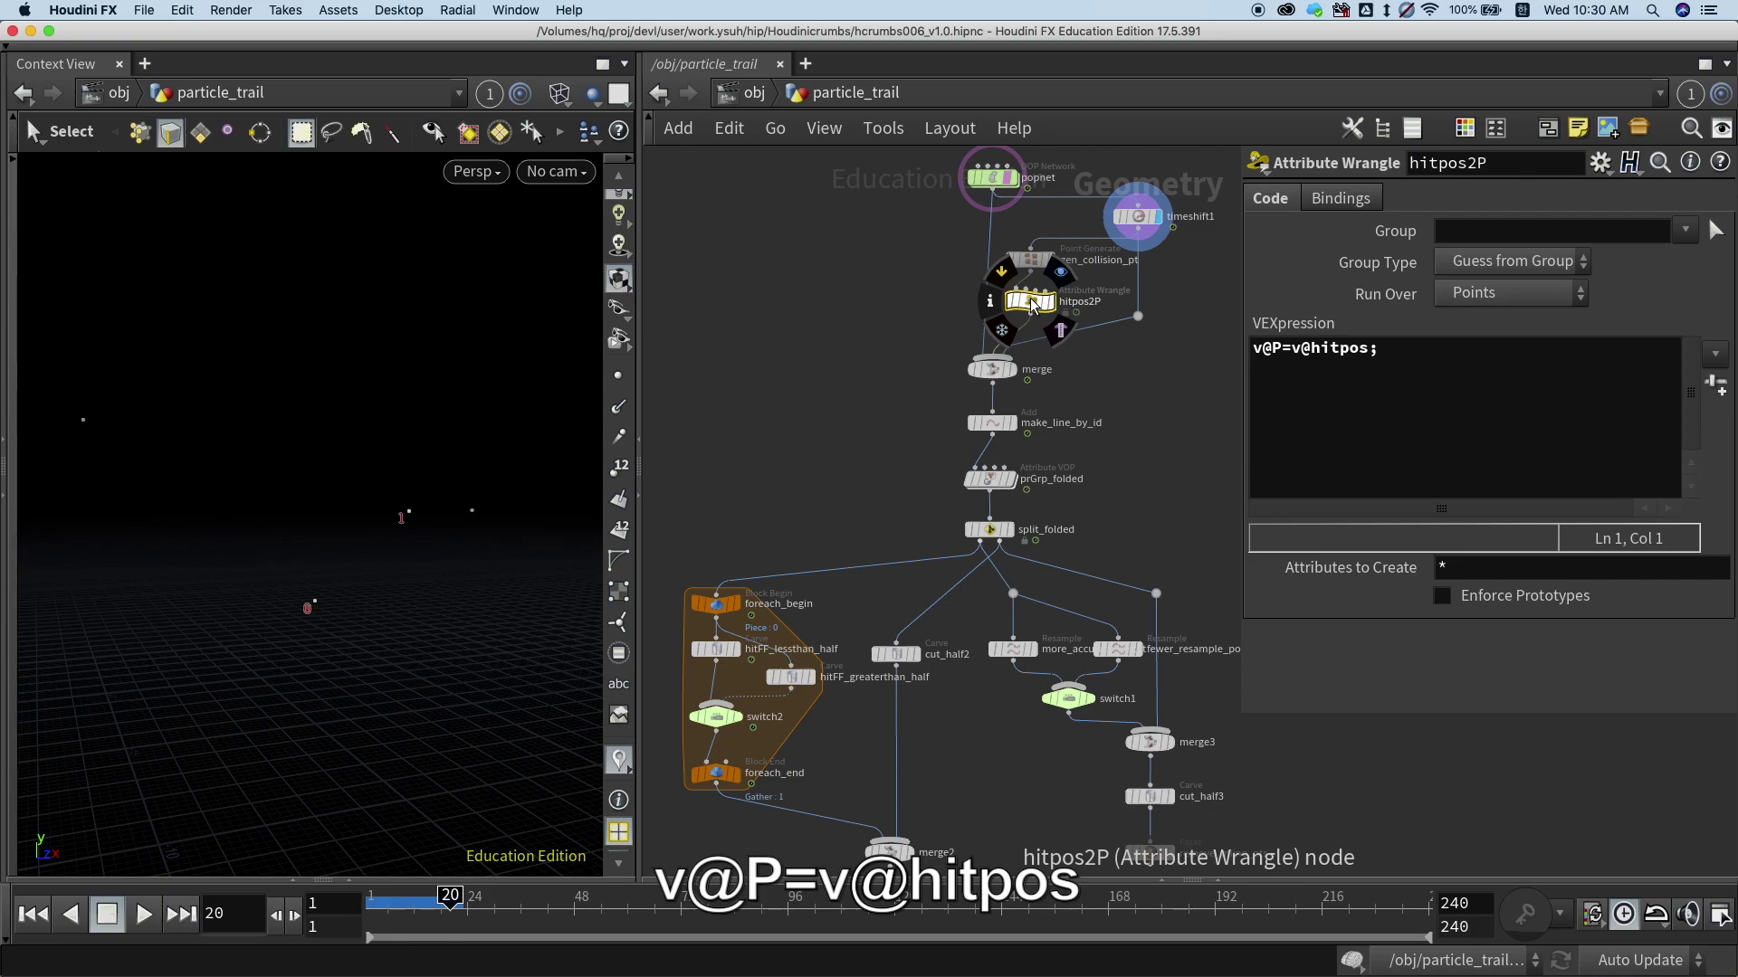
left_click(996, 371)
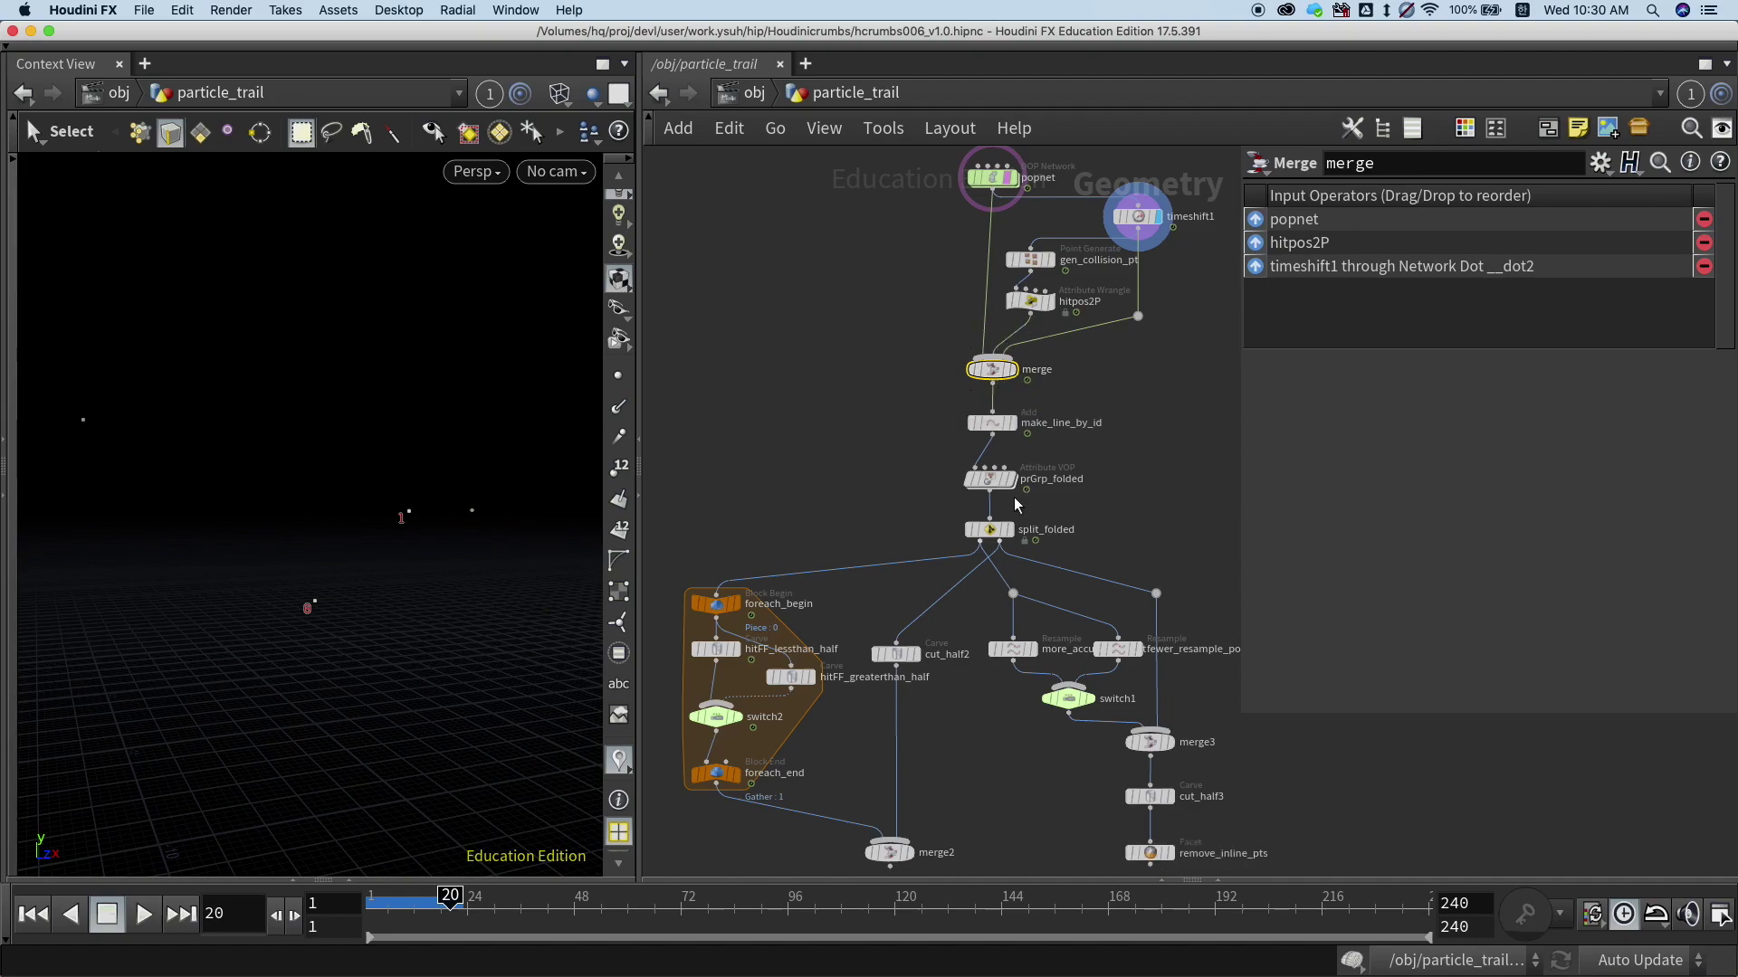
Display the merge points and the make_line_by_id lines, reviewing how the Add node builds polygons by attribute.
left_click(994, 425)
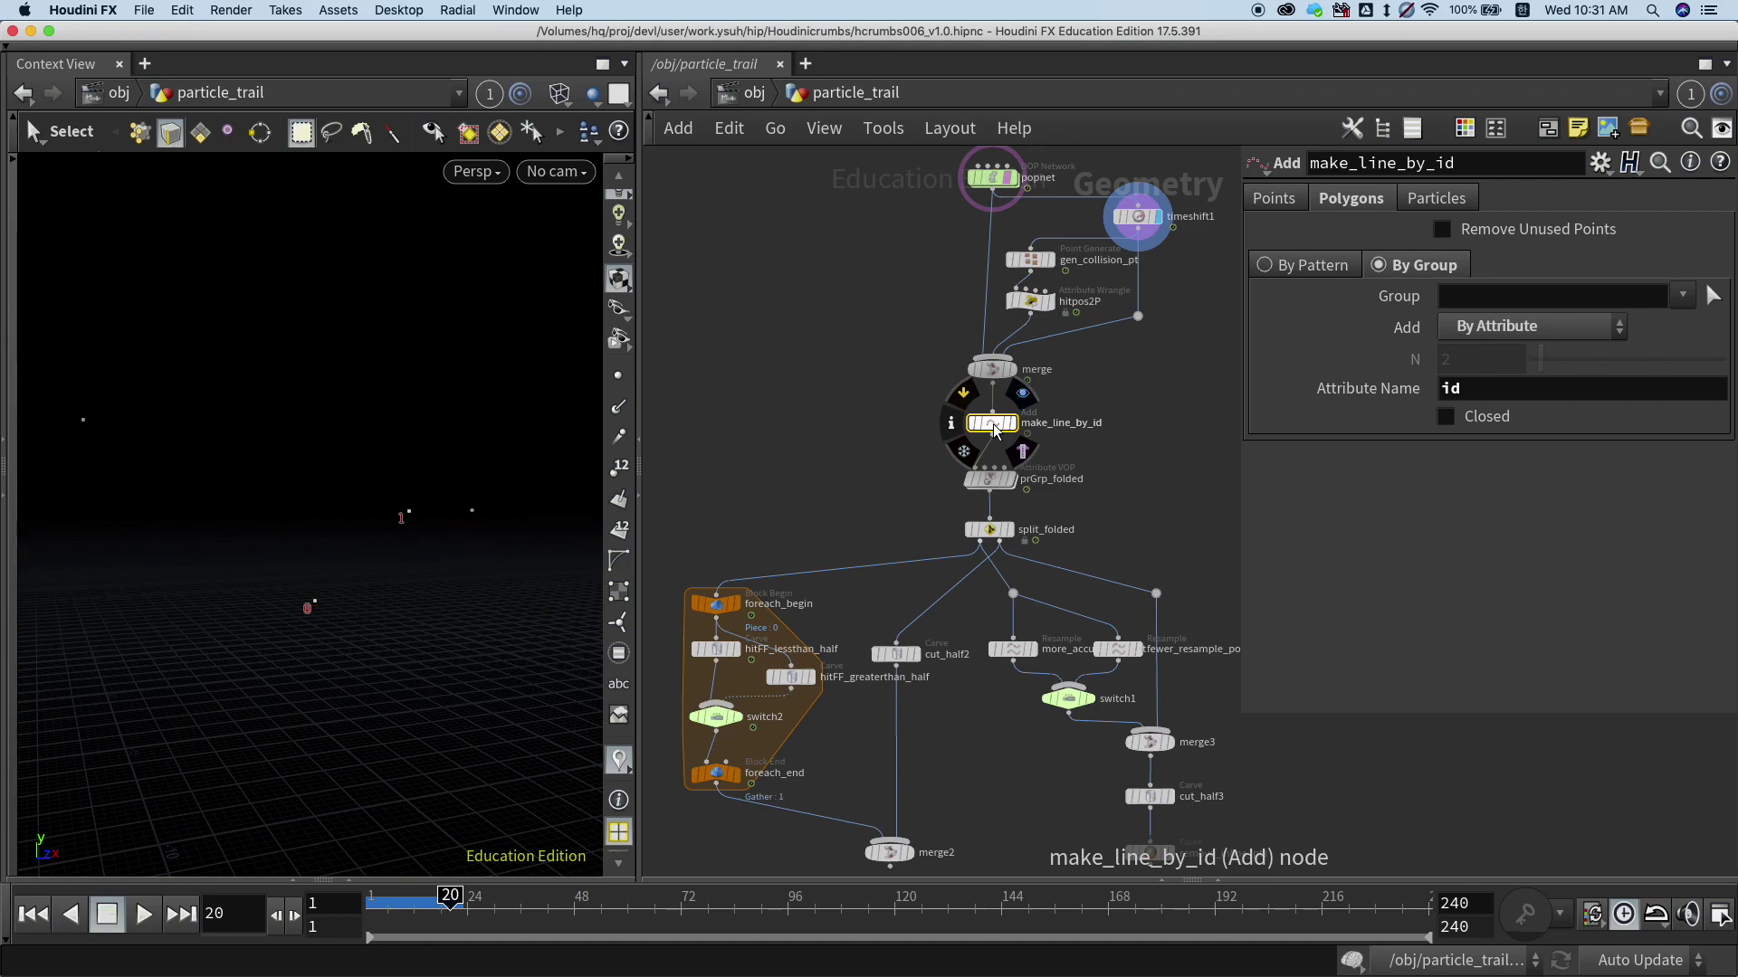
left_click(1002, 373)
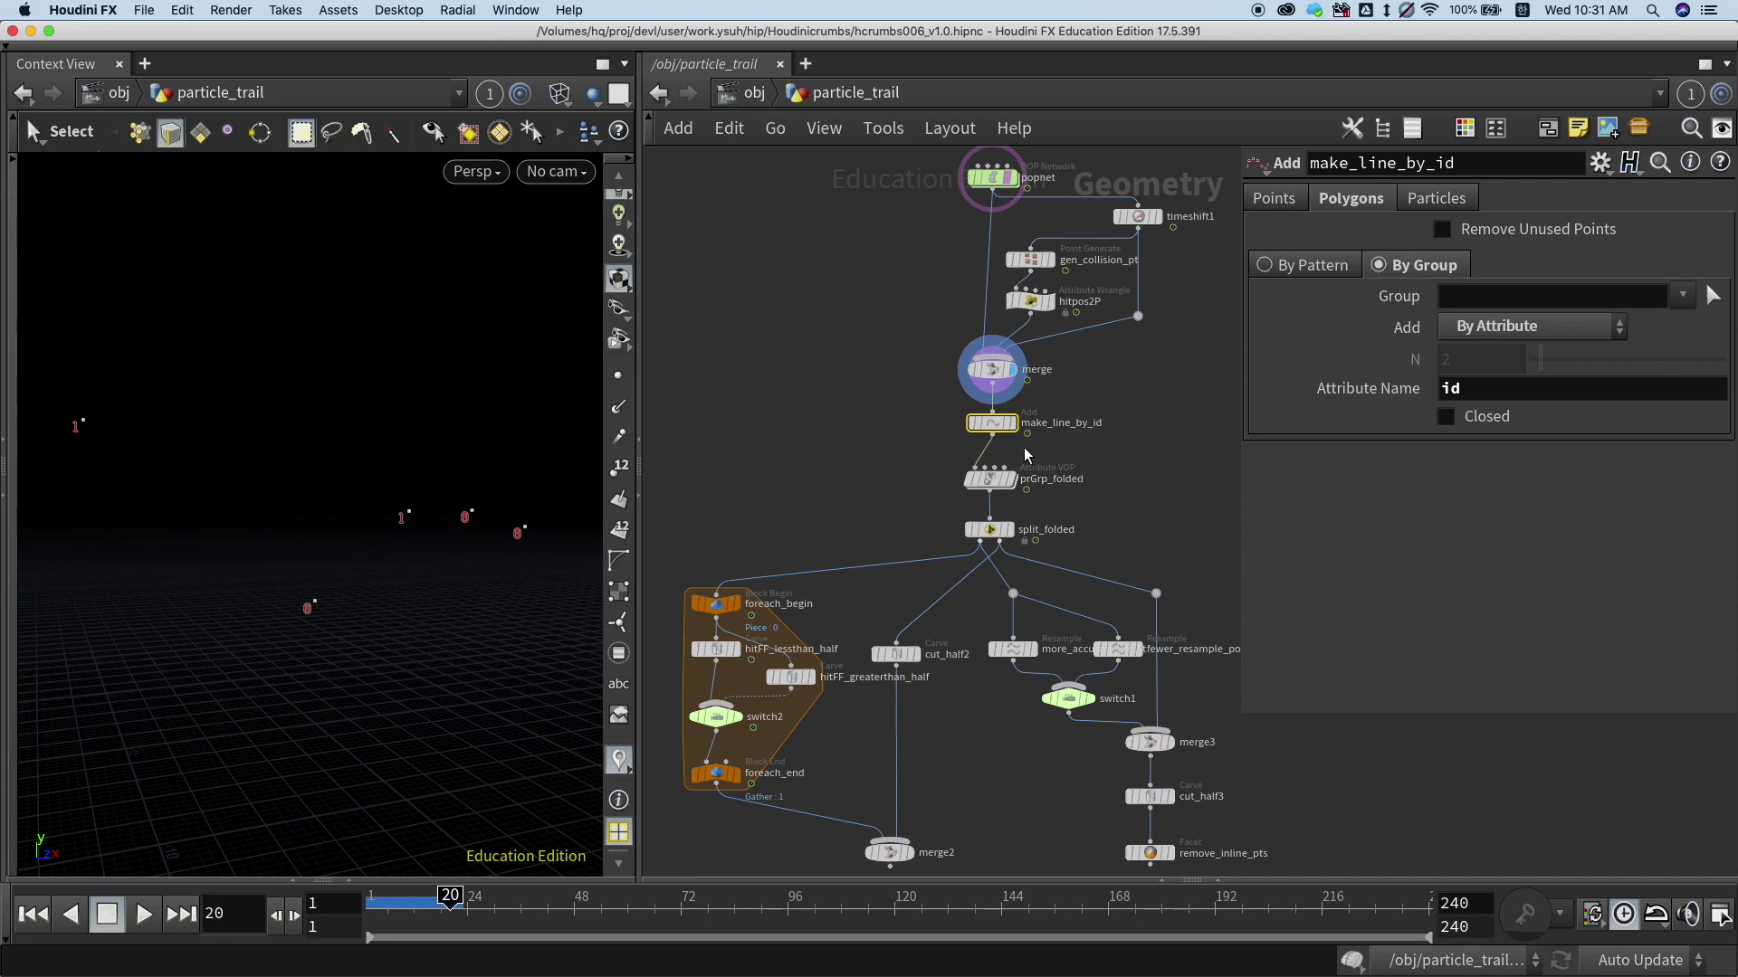
mouse_move(998, 429)
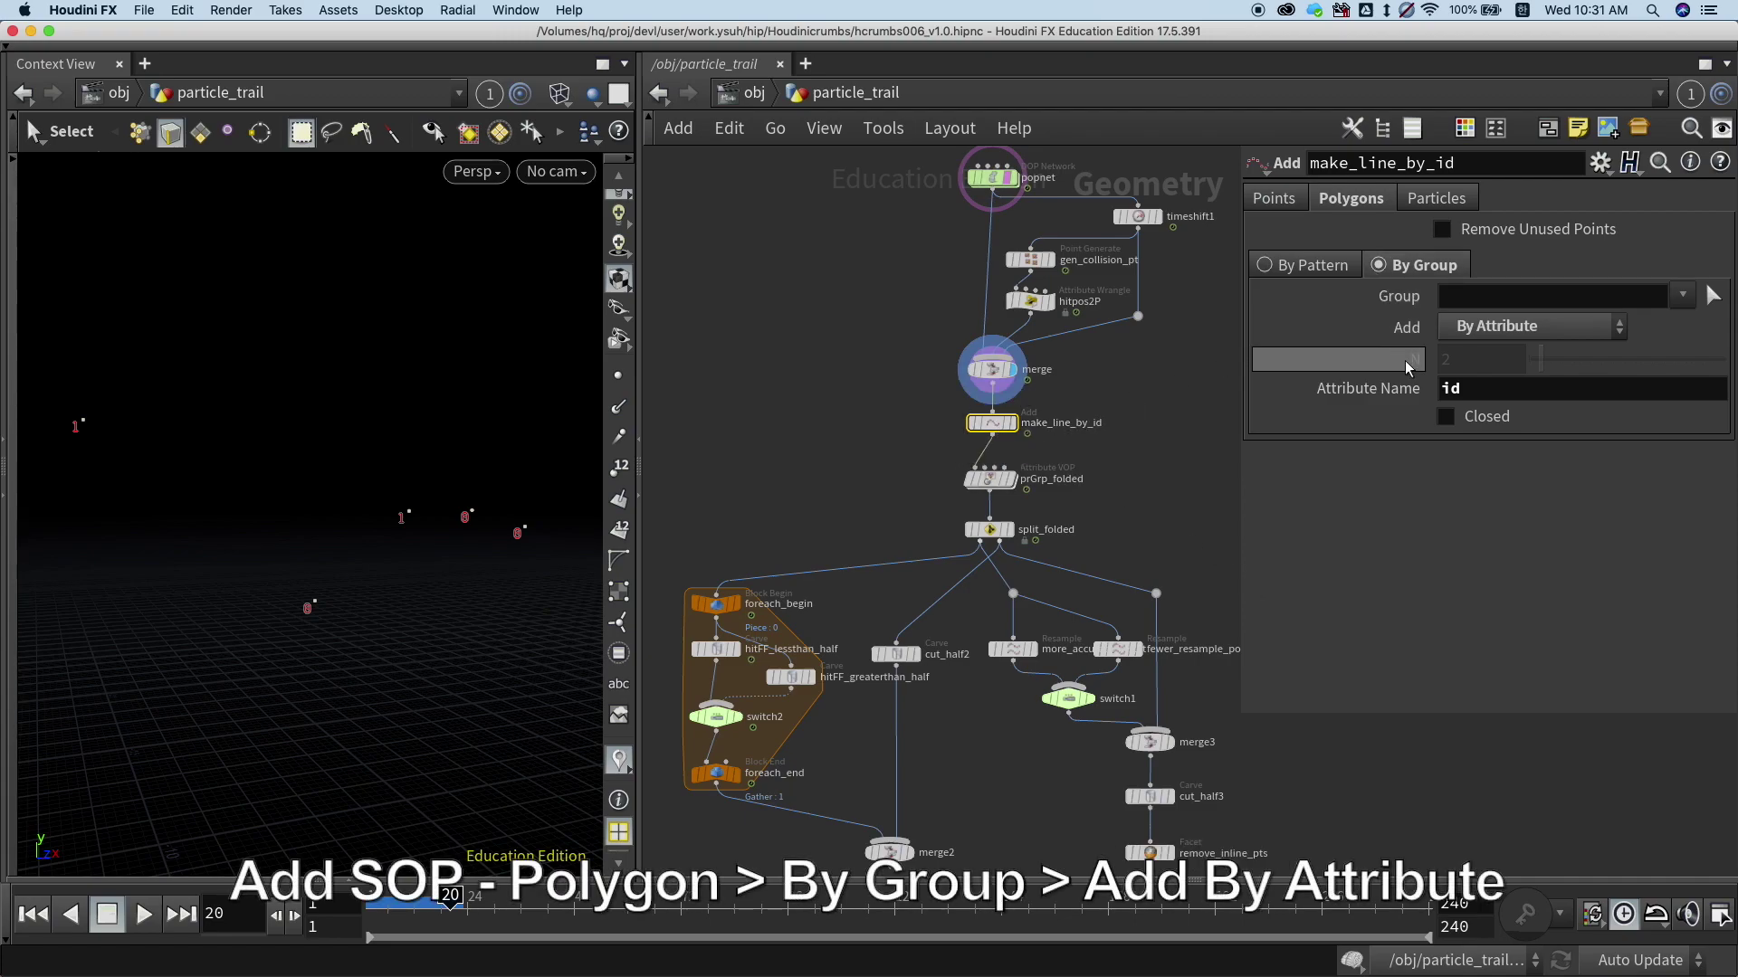
left_click(1011, 425)
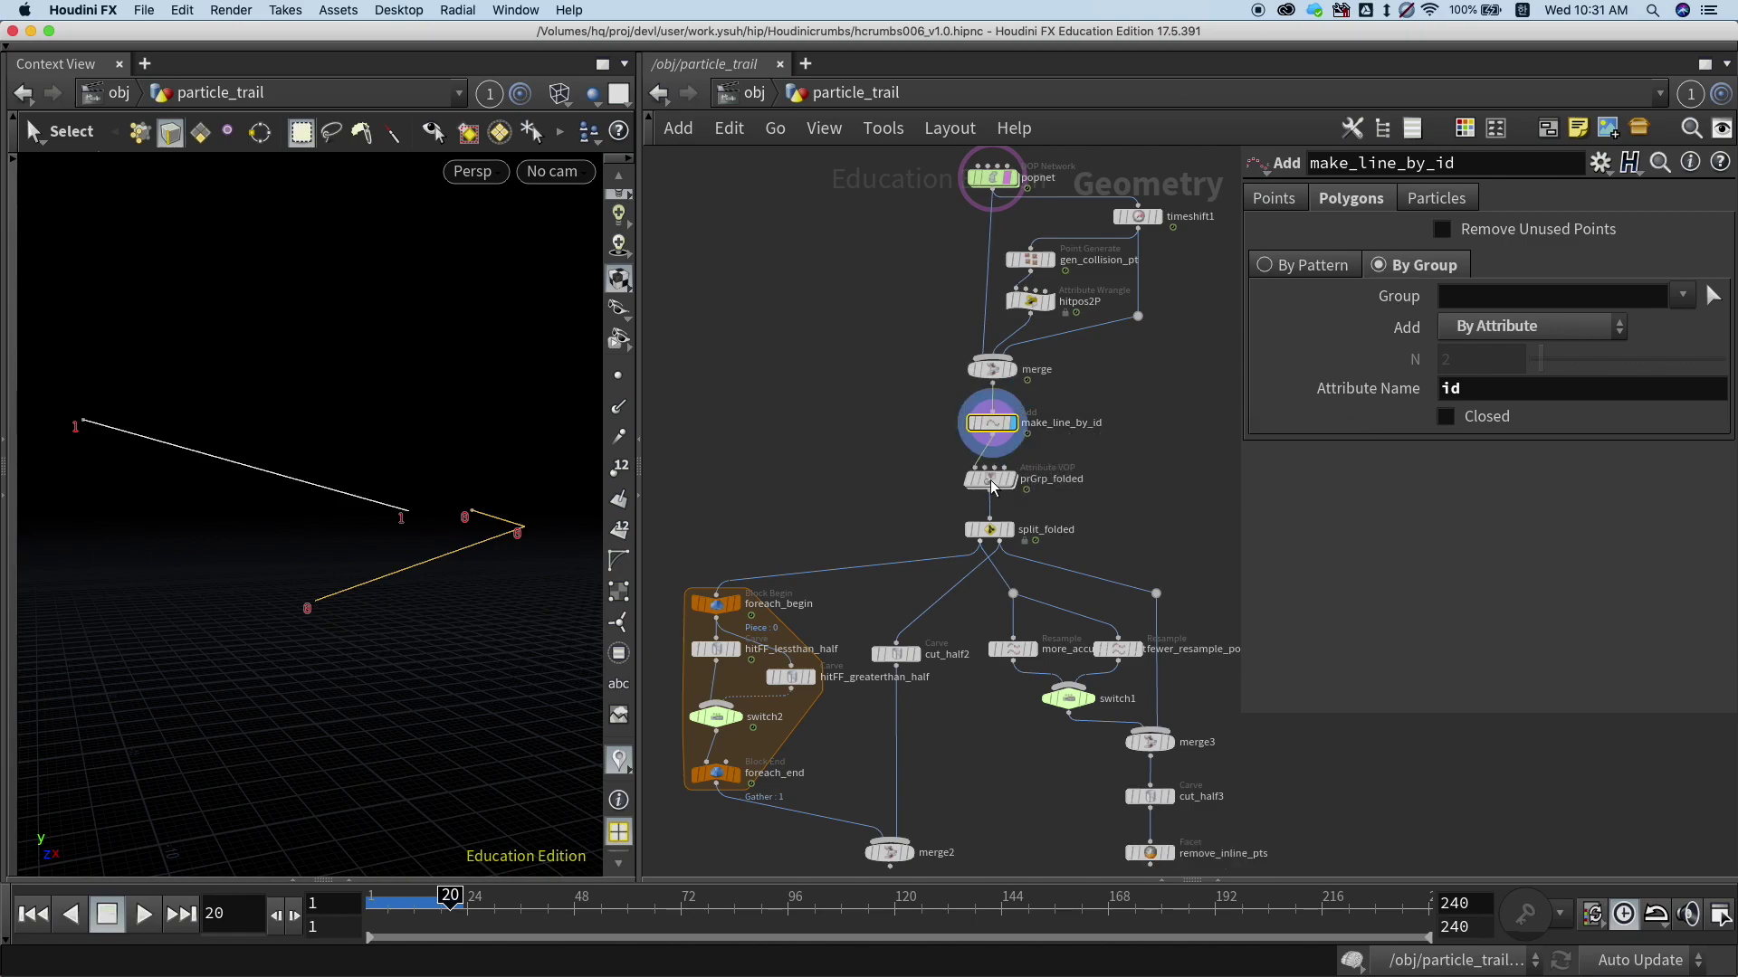
Open the prGrp_folded Attribute VOP and examine its compare and bind nodes.
left_click(990, 476)
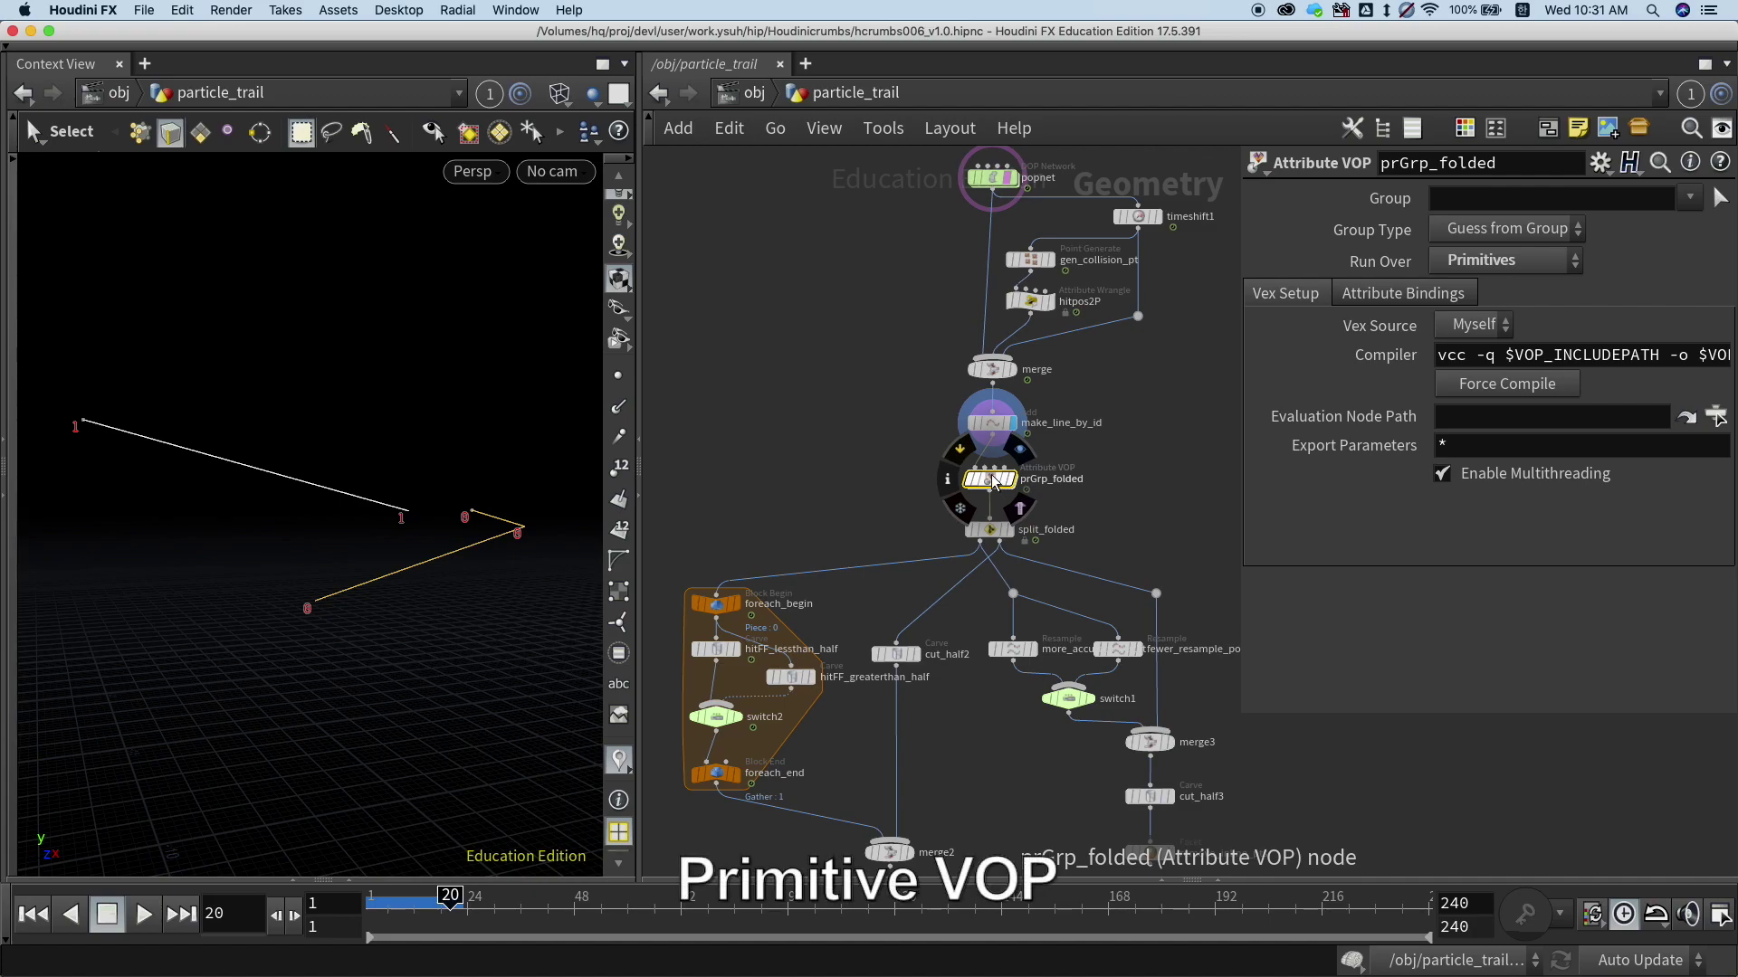
double_click(990, 476)
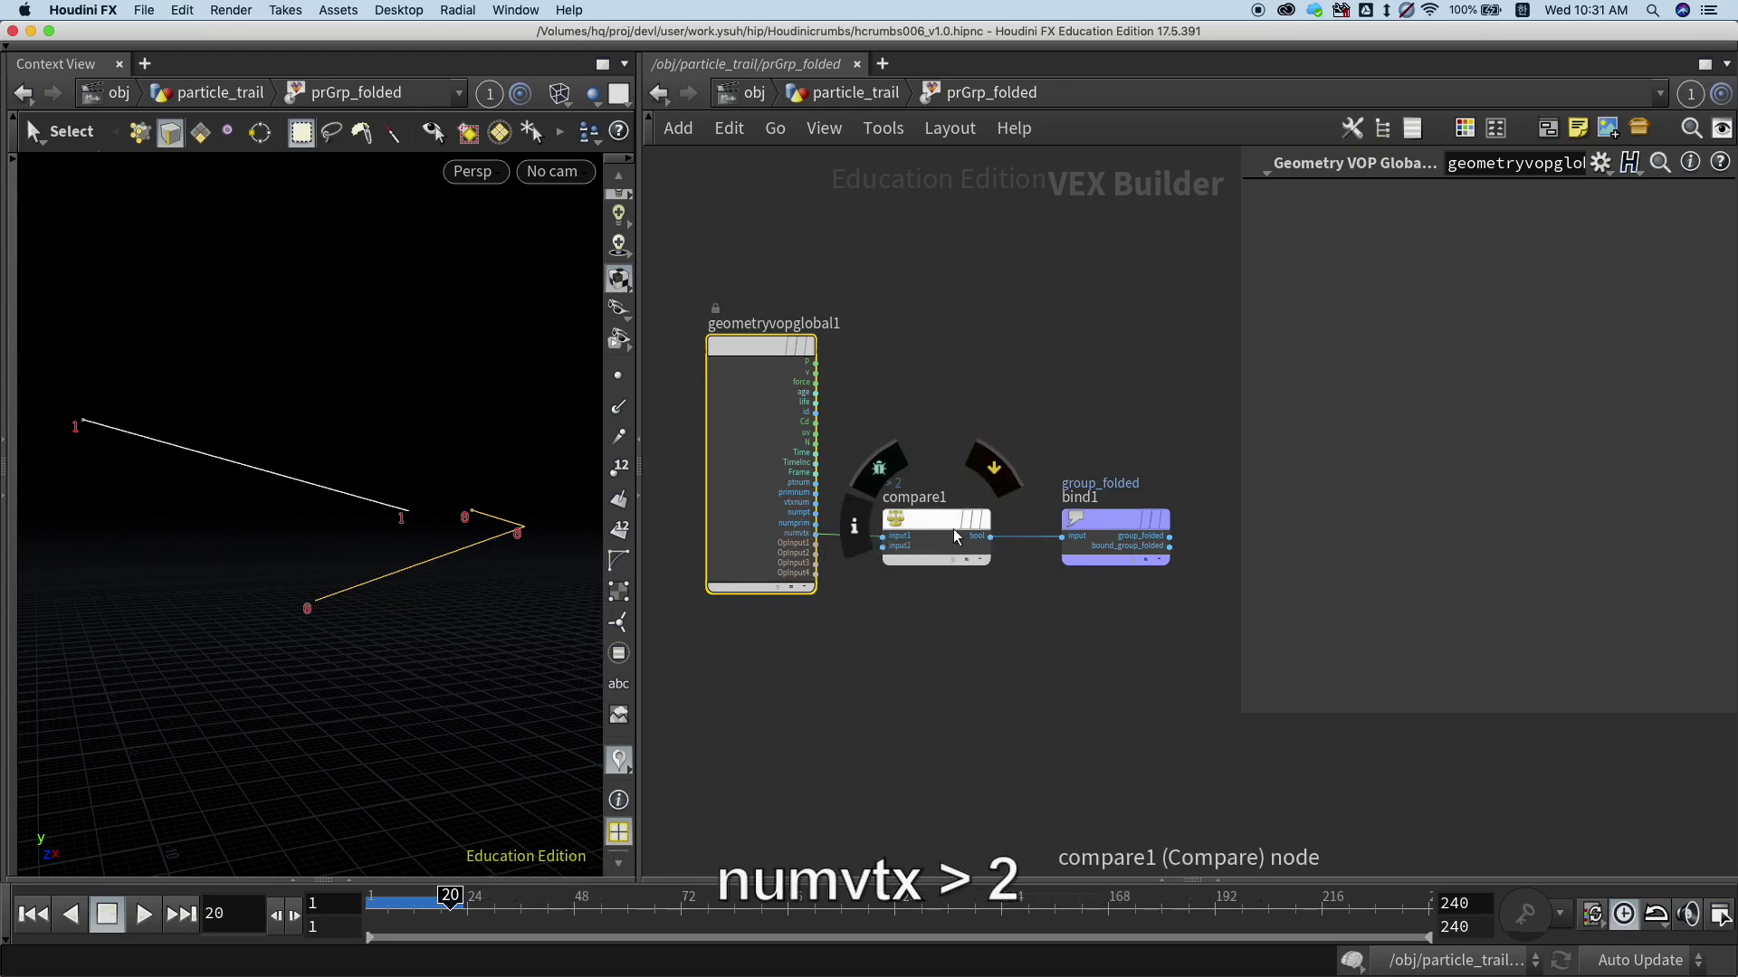
left_click(1086, 524)
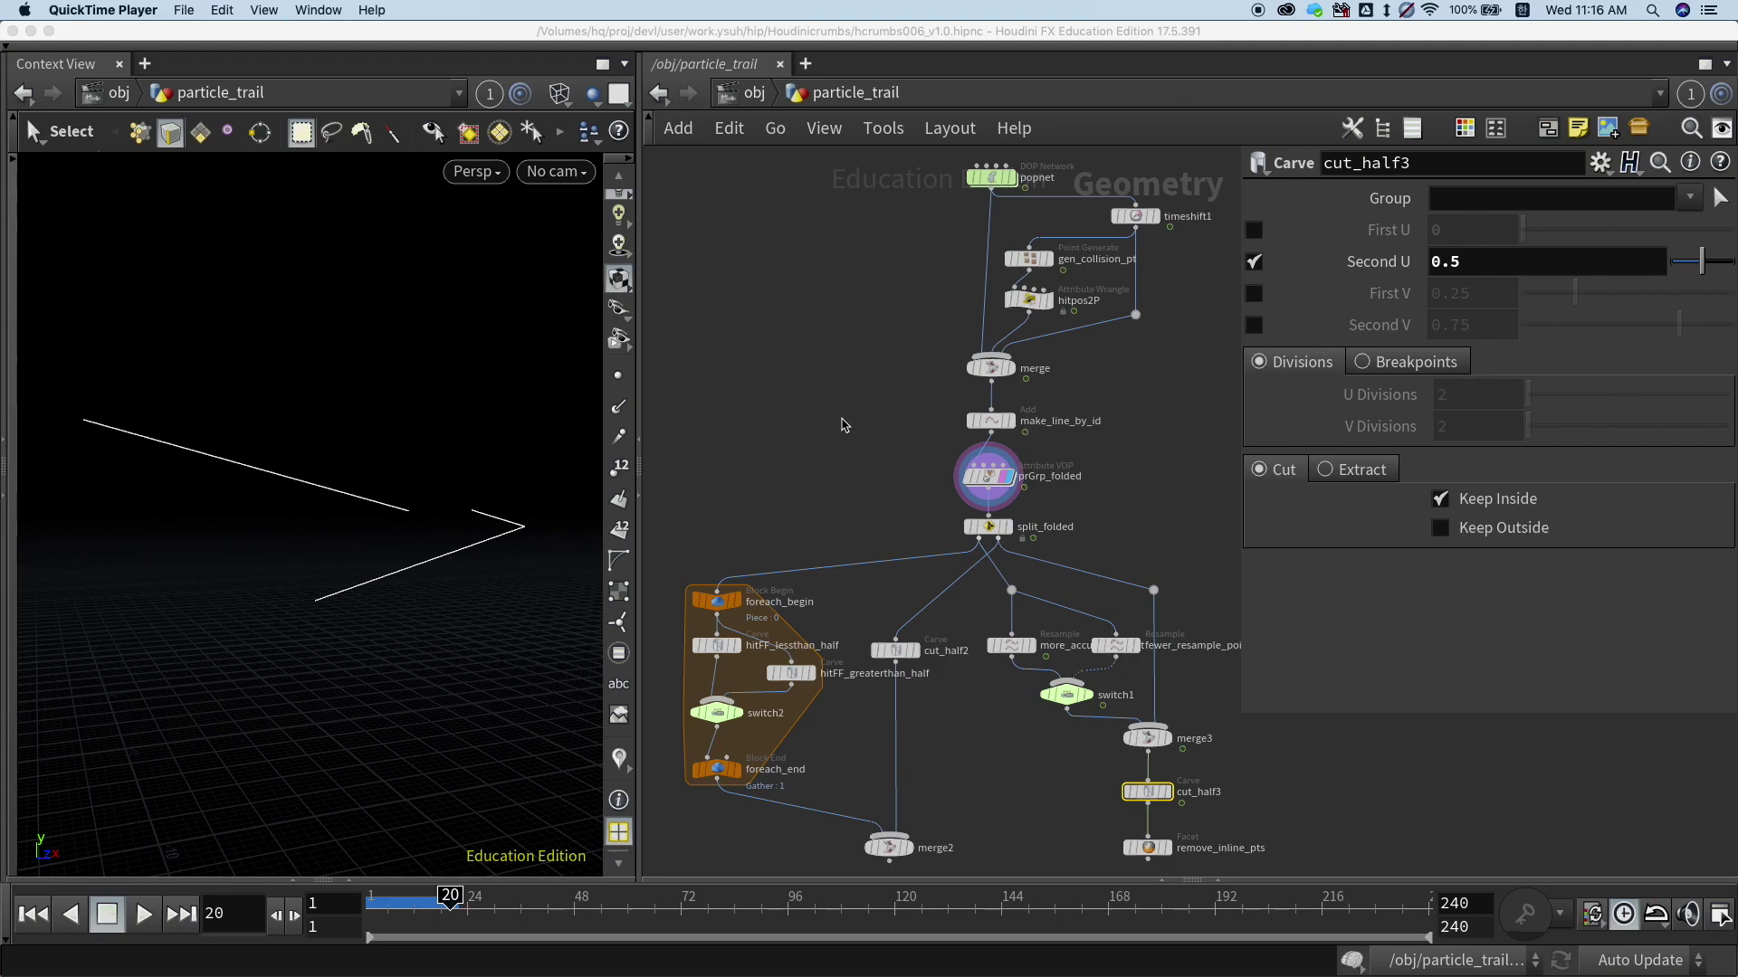
Display cut_half3, try feeding it directly from prGrp_folded, and restore its merge3 input.
left_click(1149, 796)
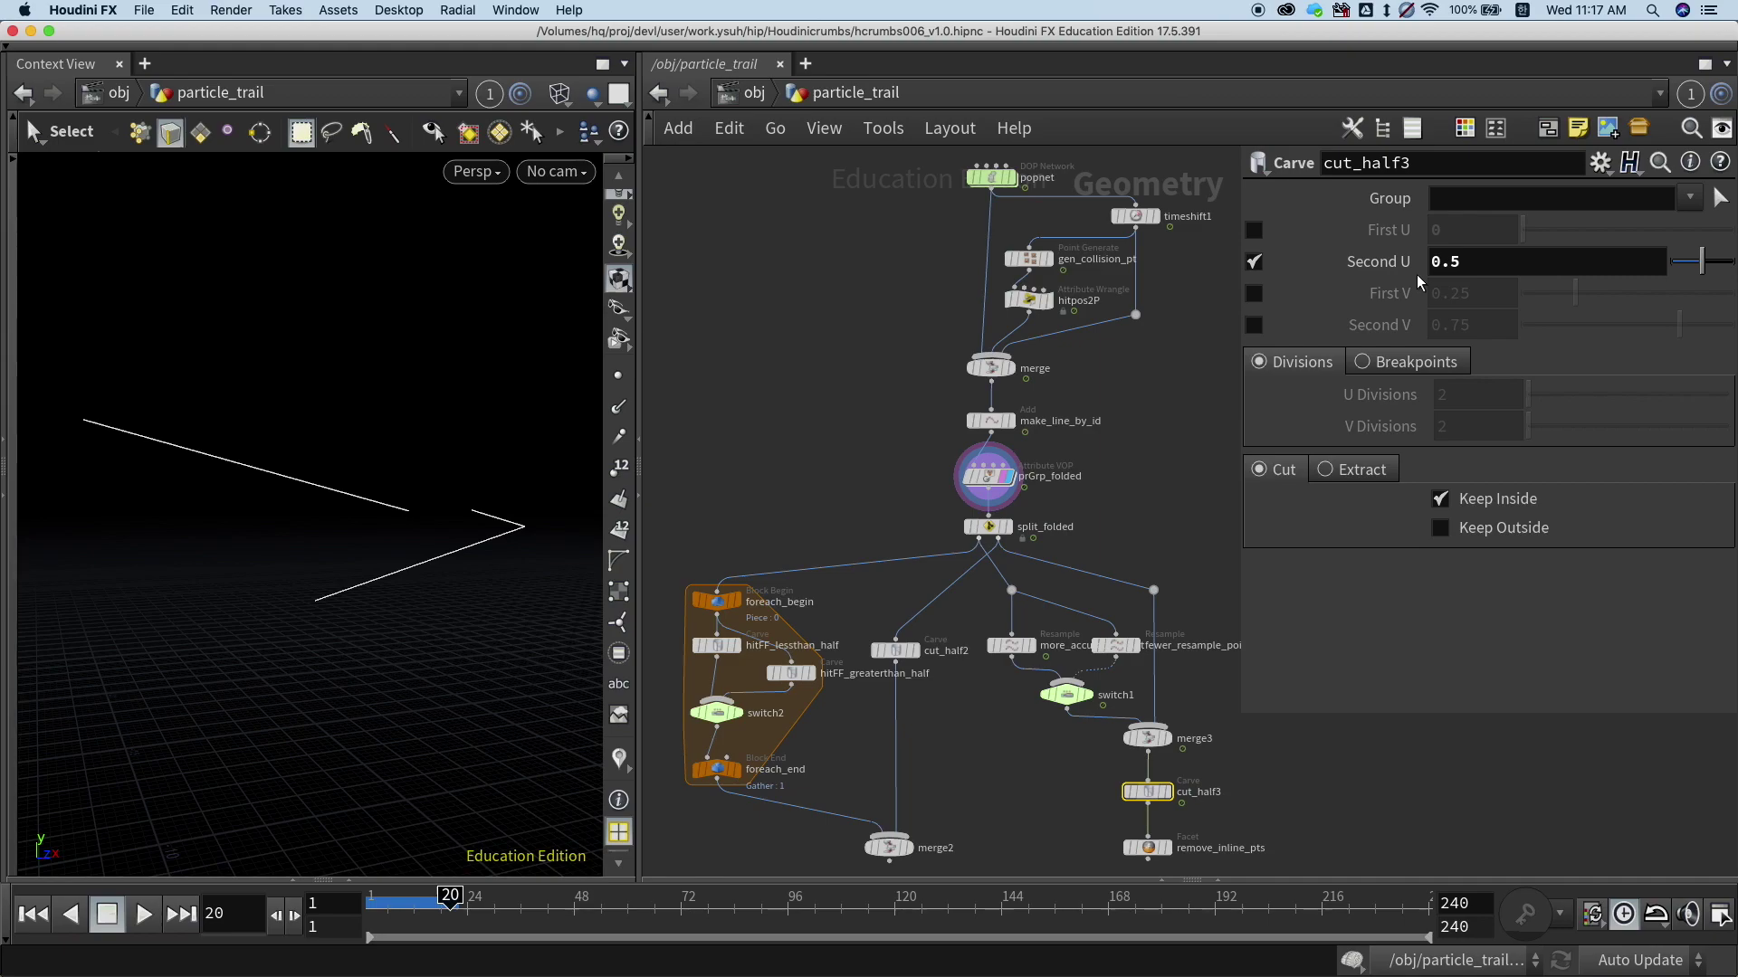
mouse_move(1171, 800)
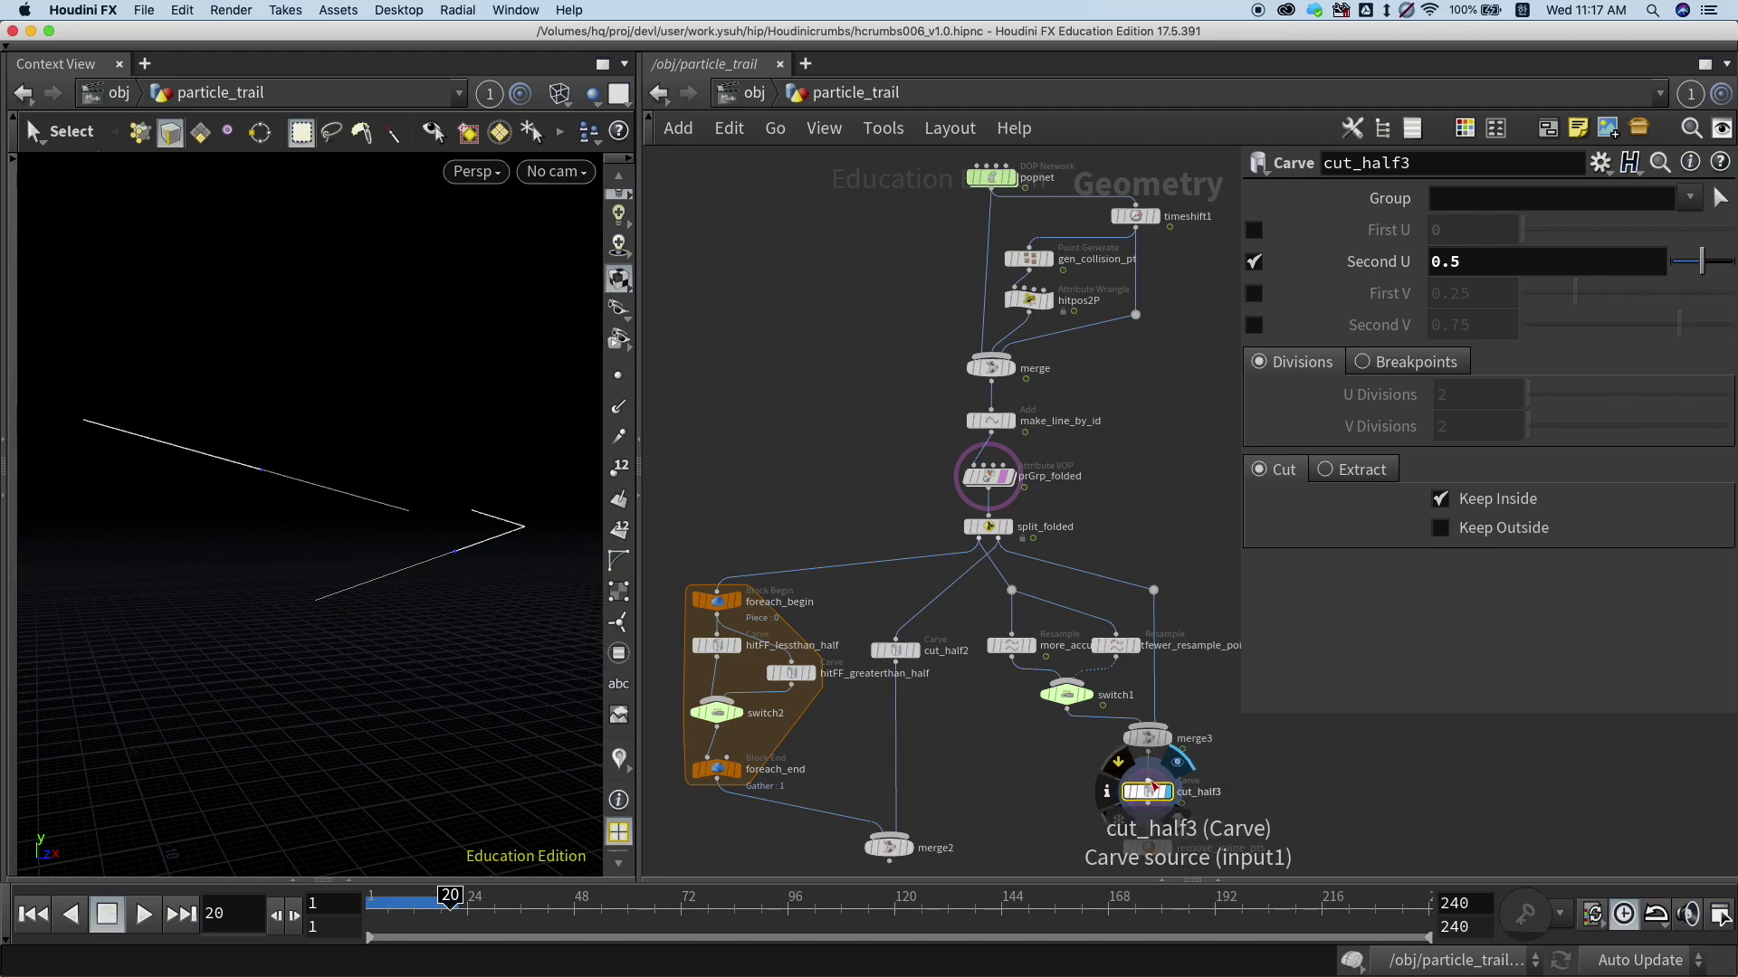
left_click_drag(1165, 783, 990, 493)
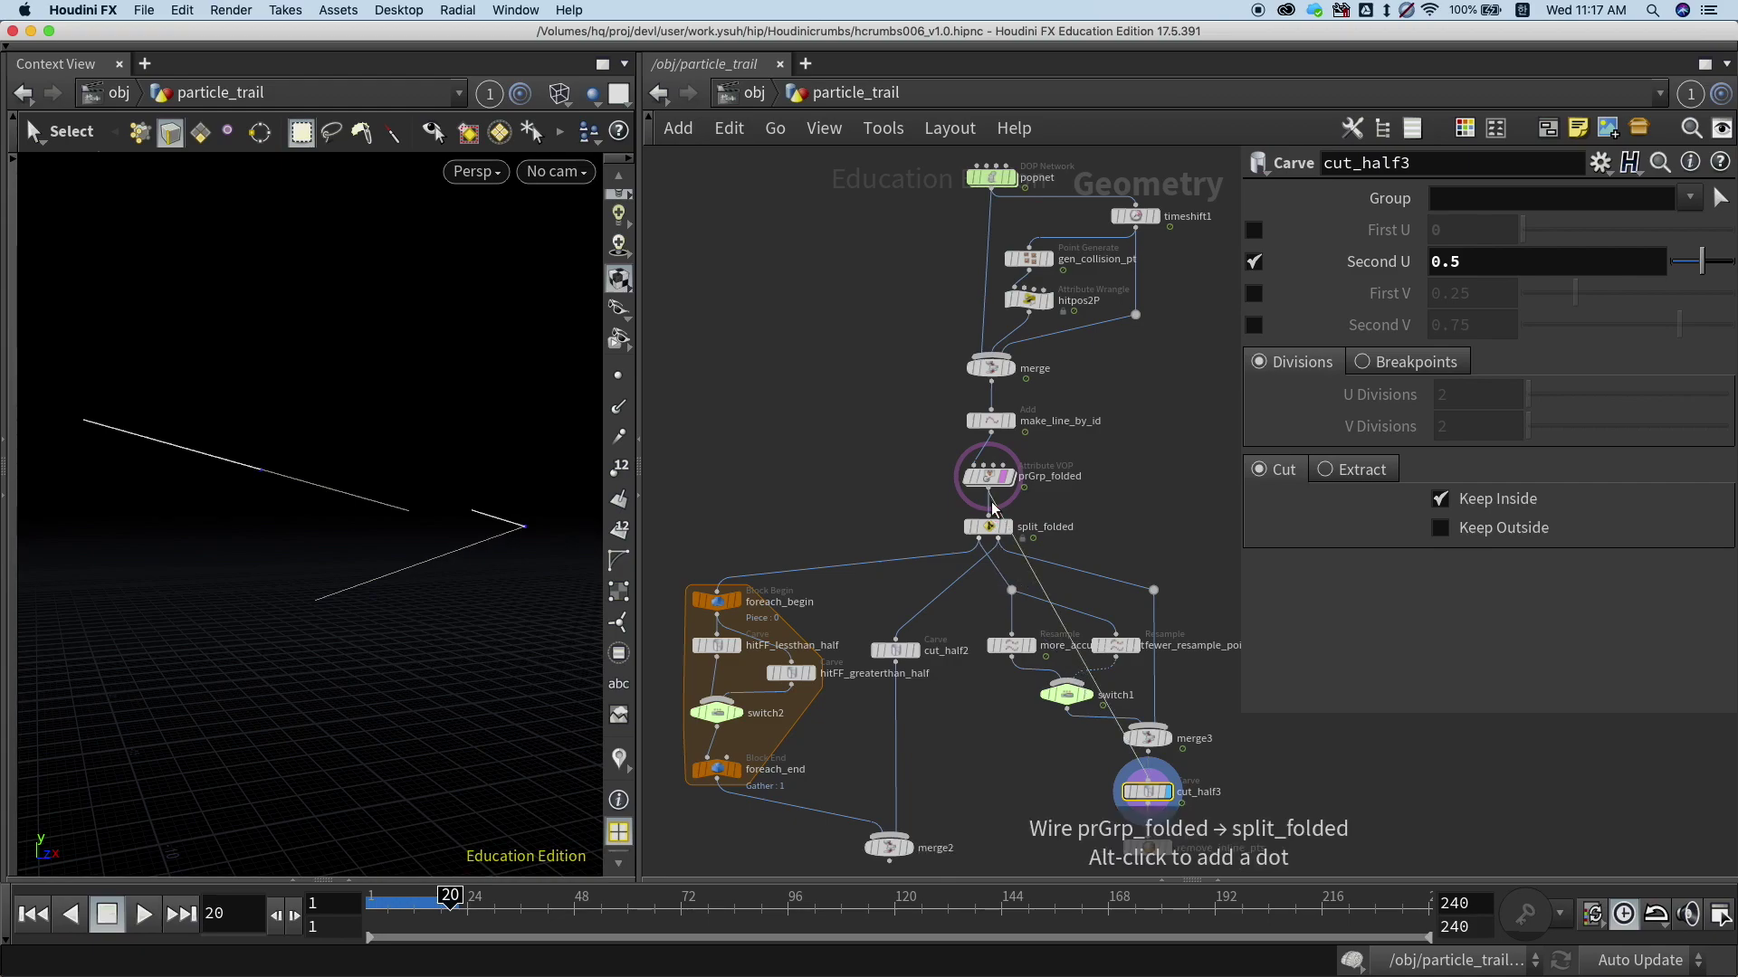
mouse_move(1119, 649)
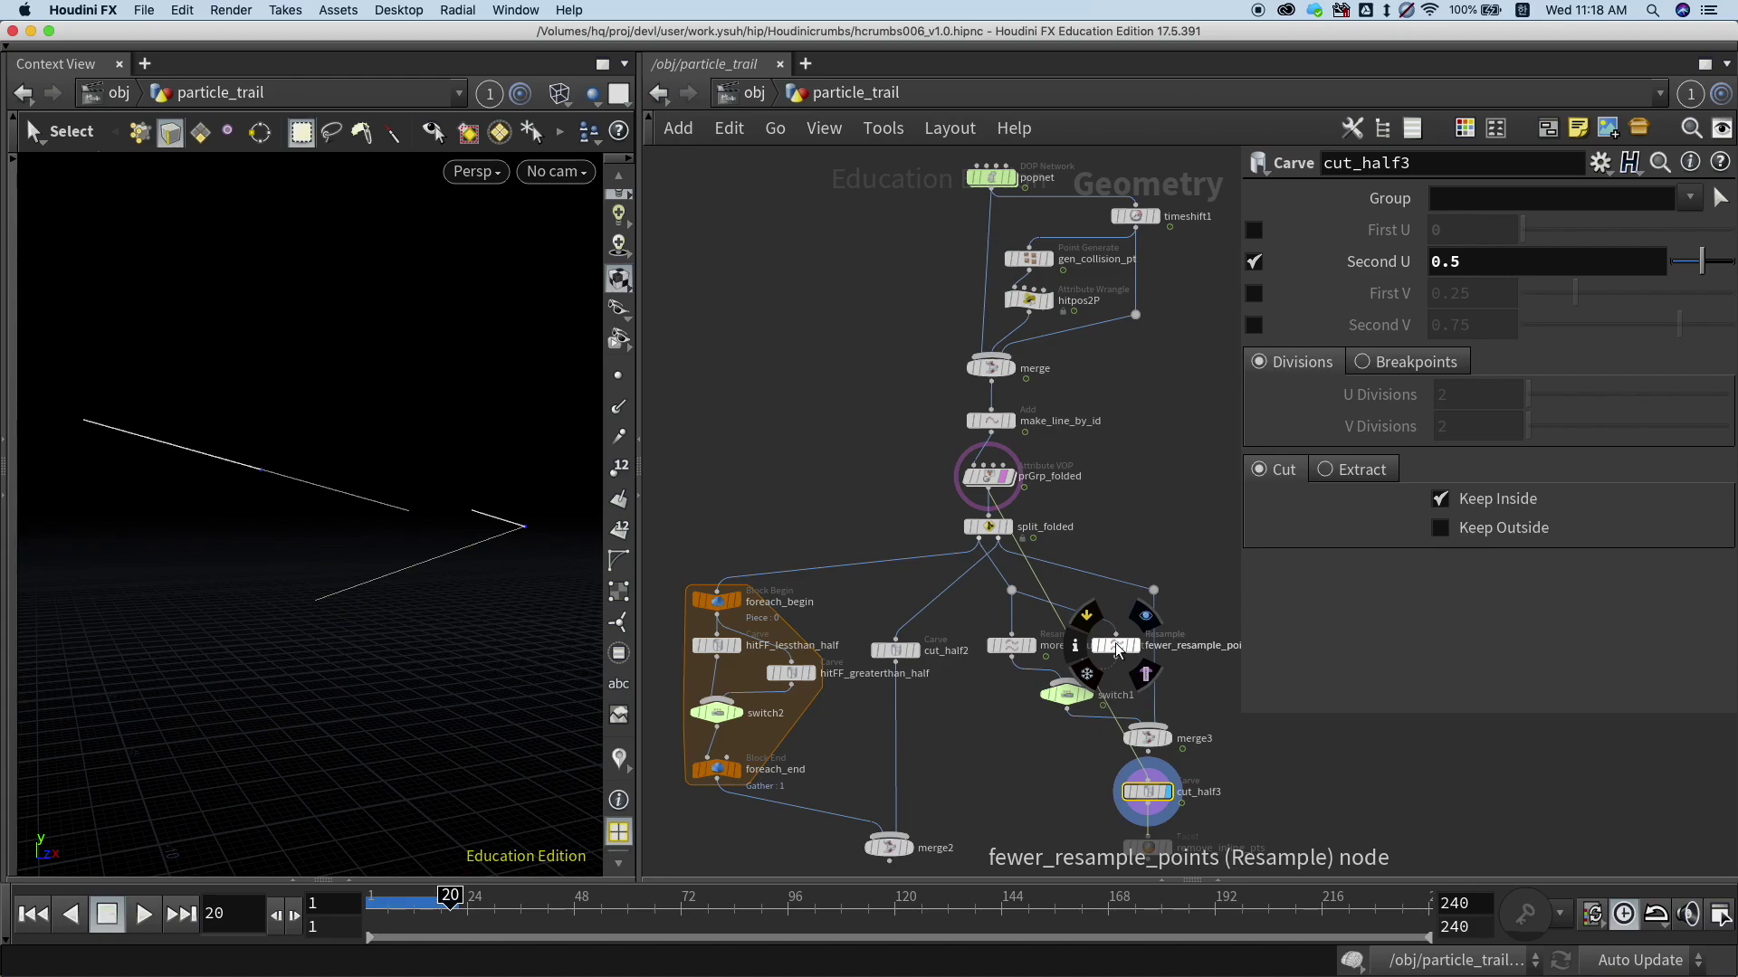
left_click(1147, 751)
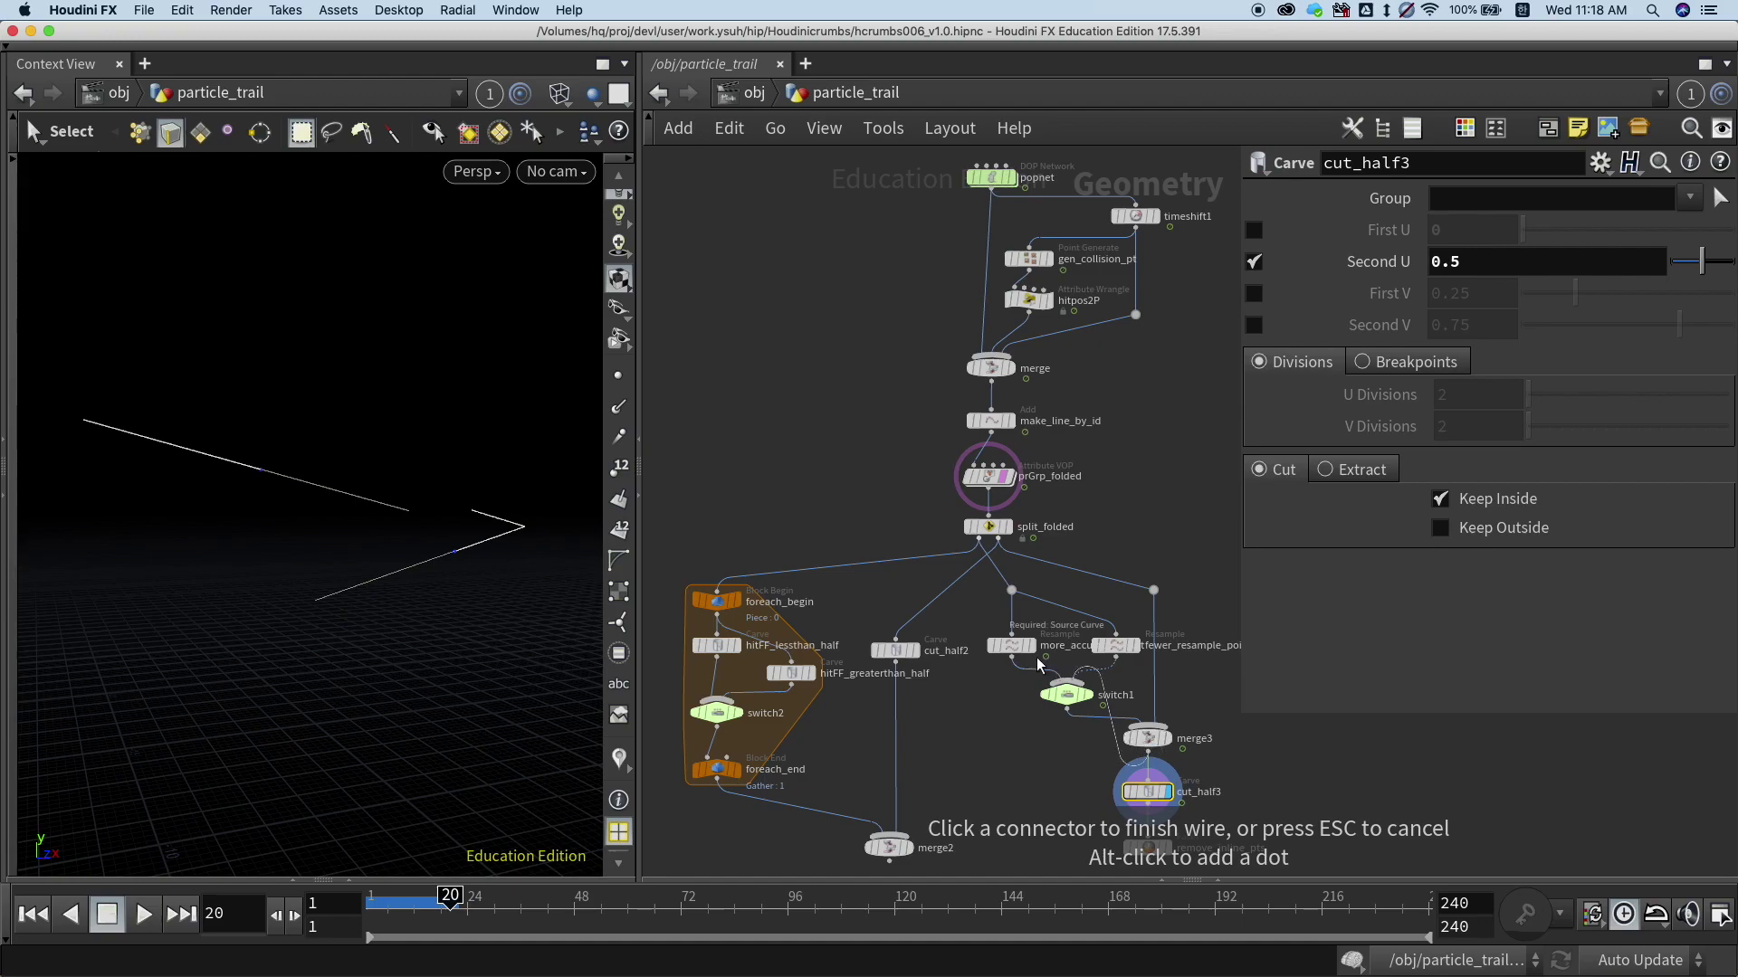
key("Escape")
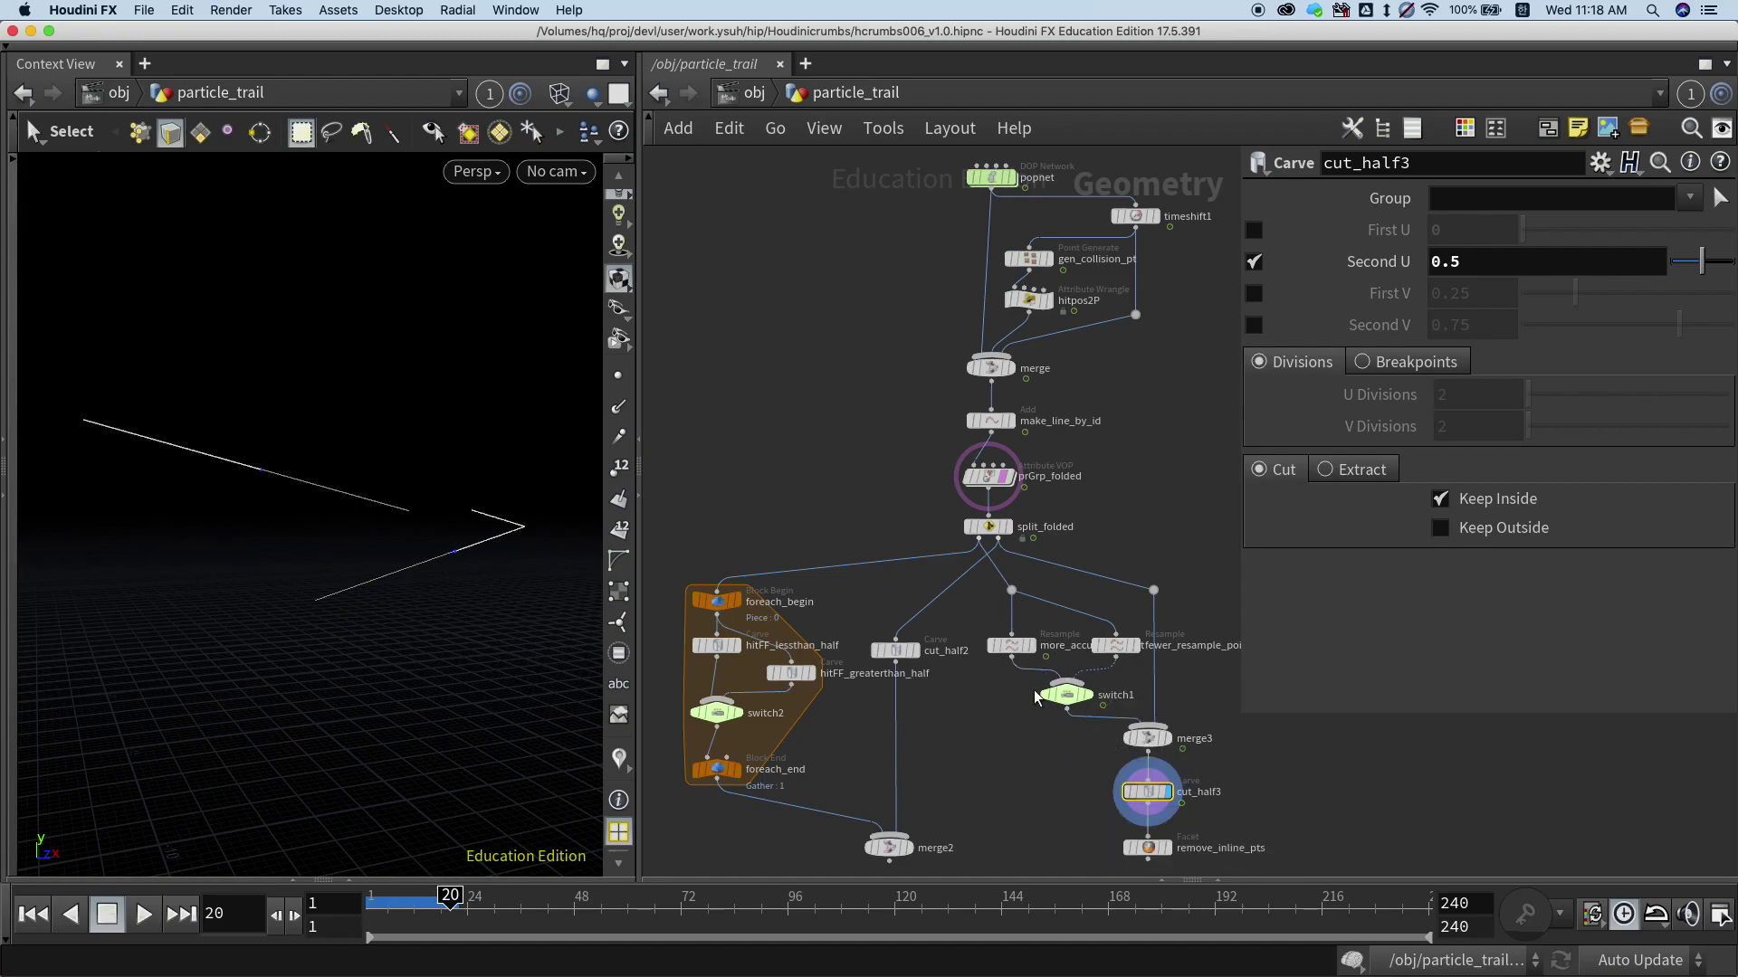
Display the more_accurate_result Resample node and examine its maximum segment length value.
left_click(1019, 650)
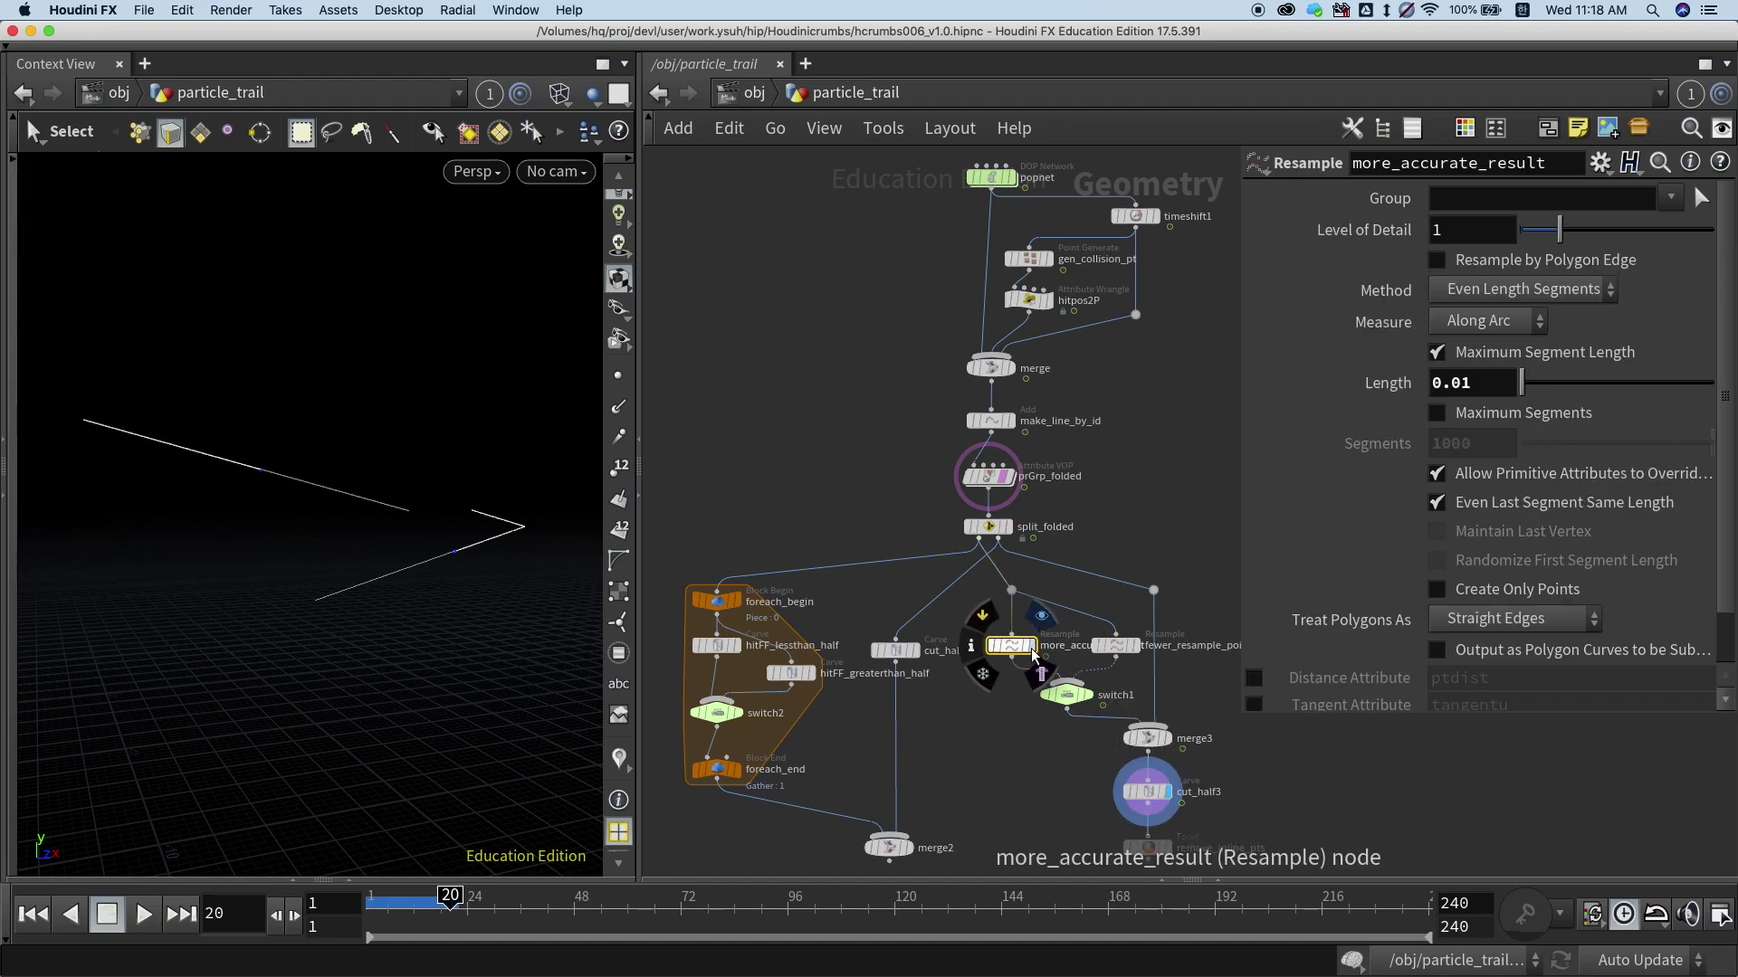
left_click(1034, 655)
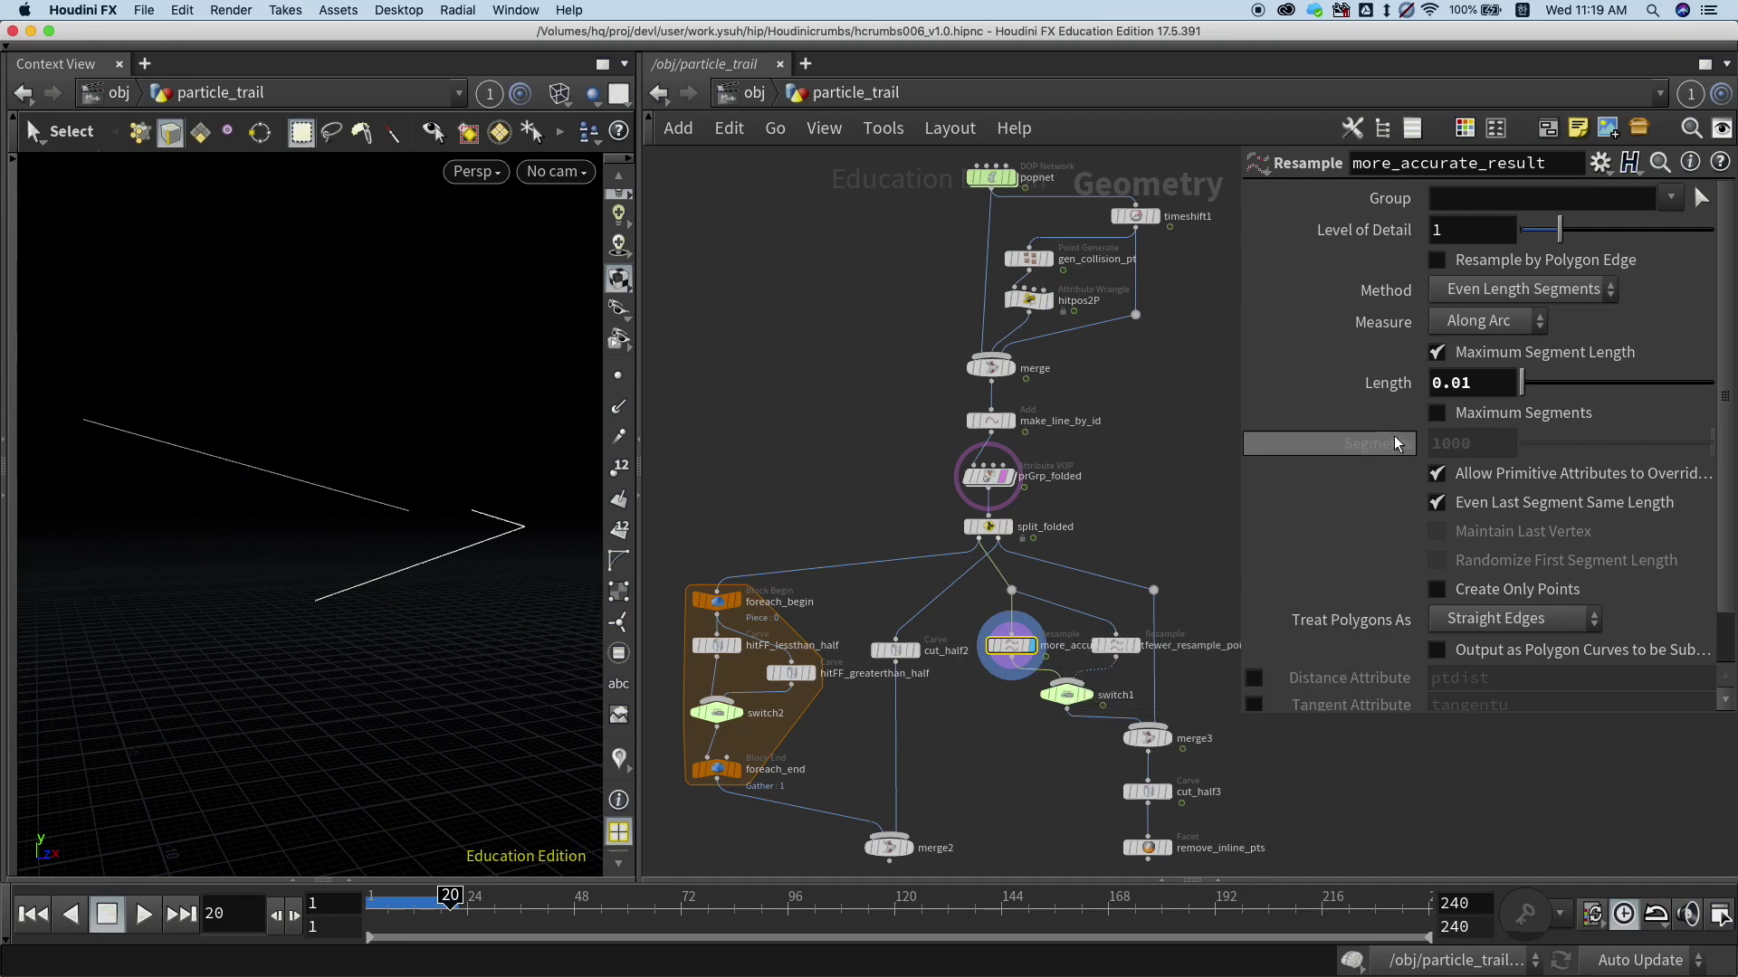
double_click(1450, 384)
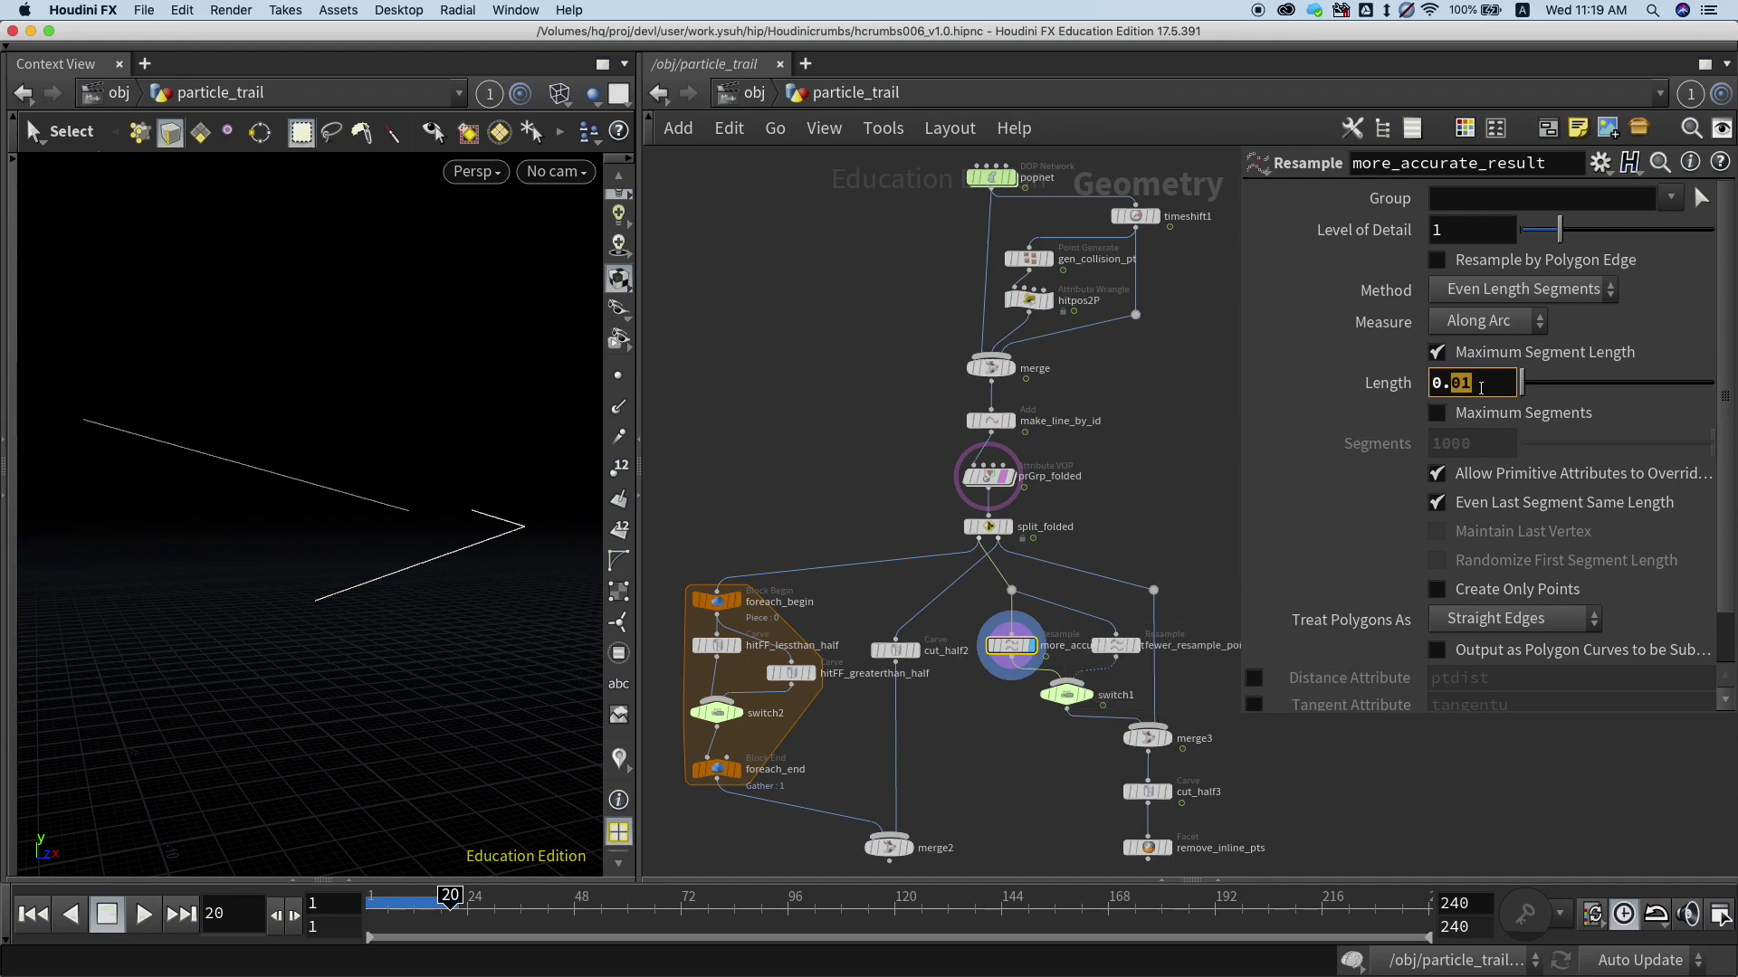
type("1")
left_click_drag(1451, 383, 1471, 381)
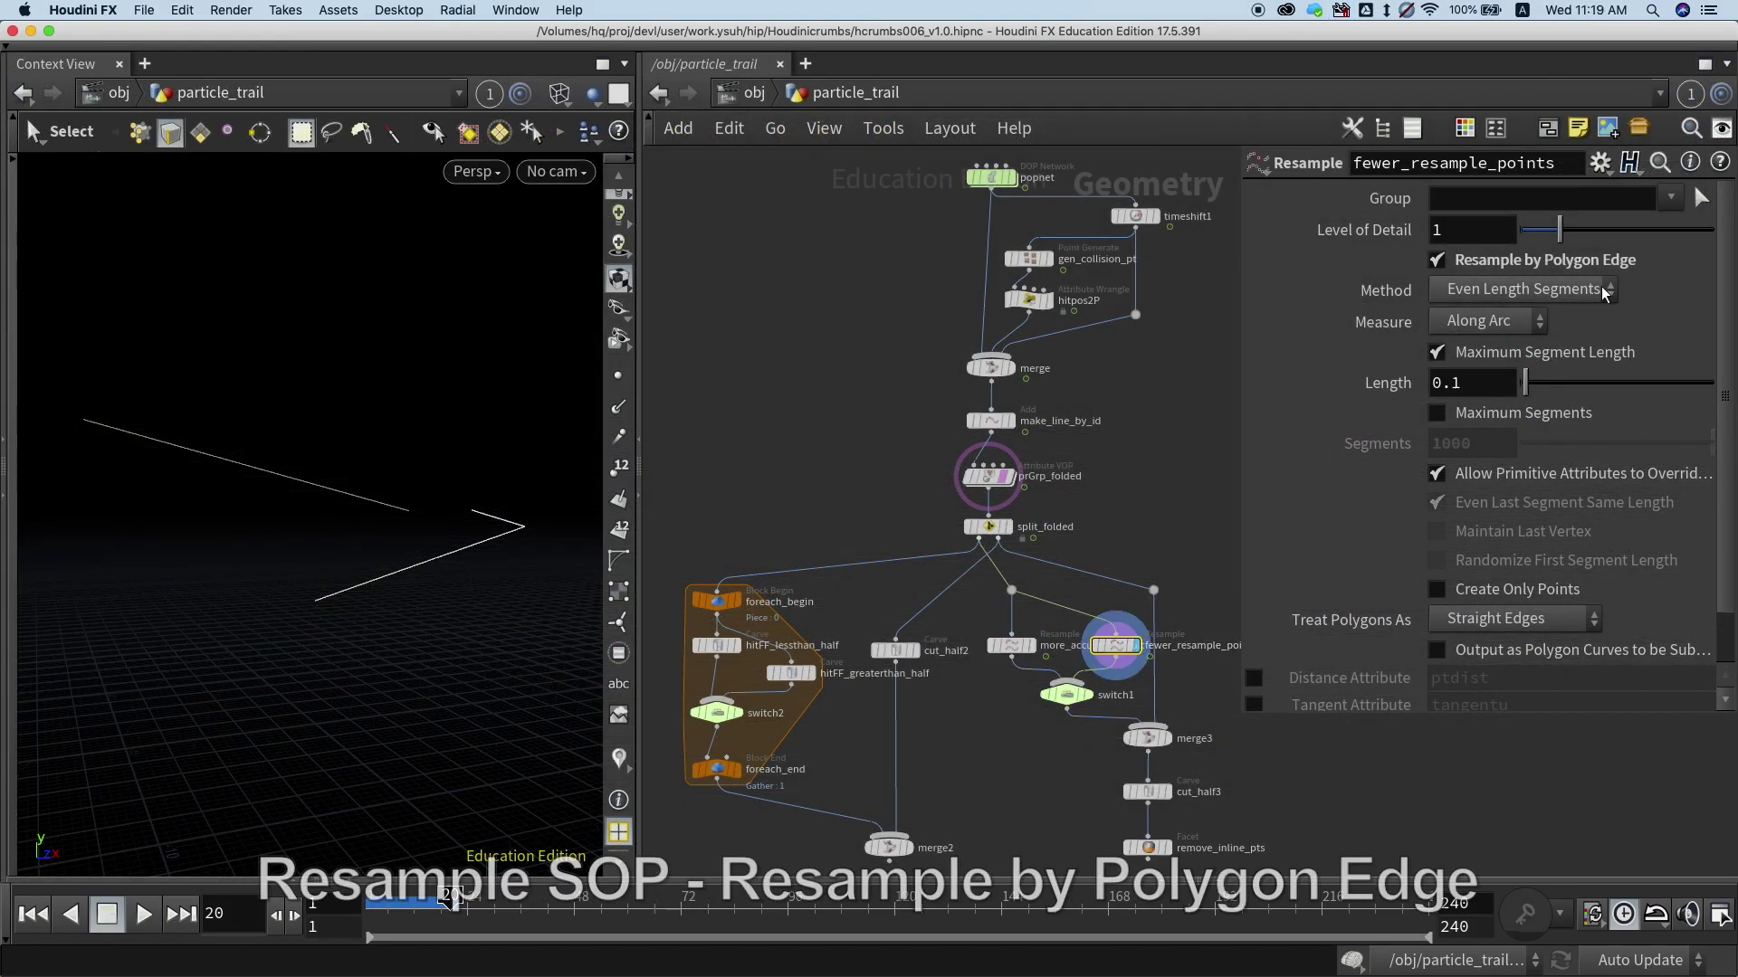
Review Resample by Polygon Edge on fewer_resample_points, and display the remove_inline_pts Facet node with its settings.
mouse_move(1584, 274)
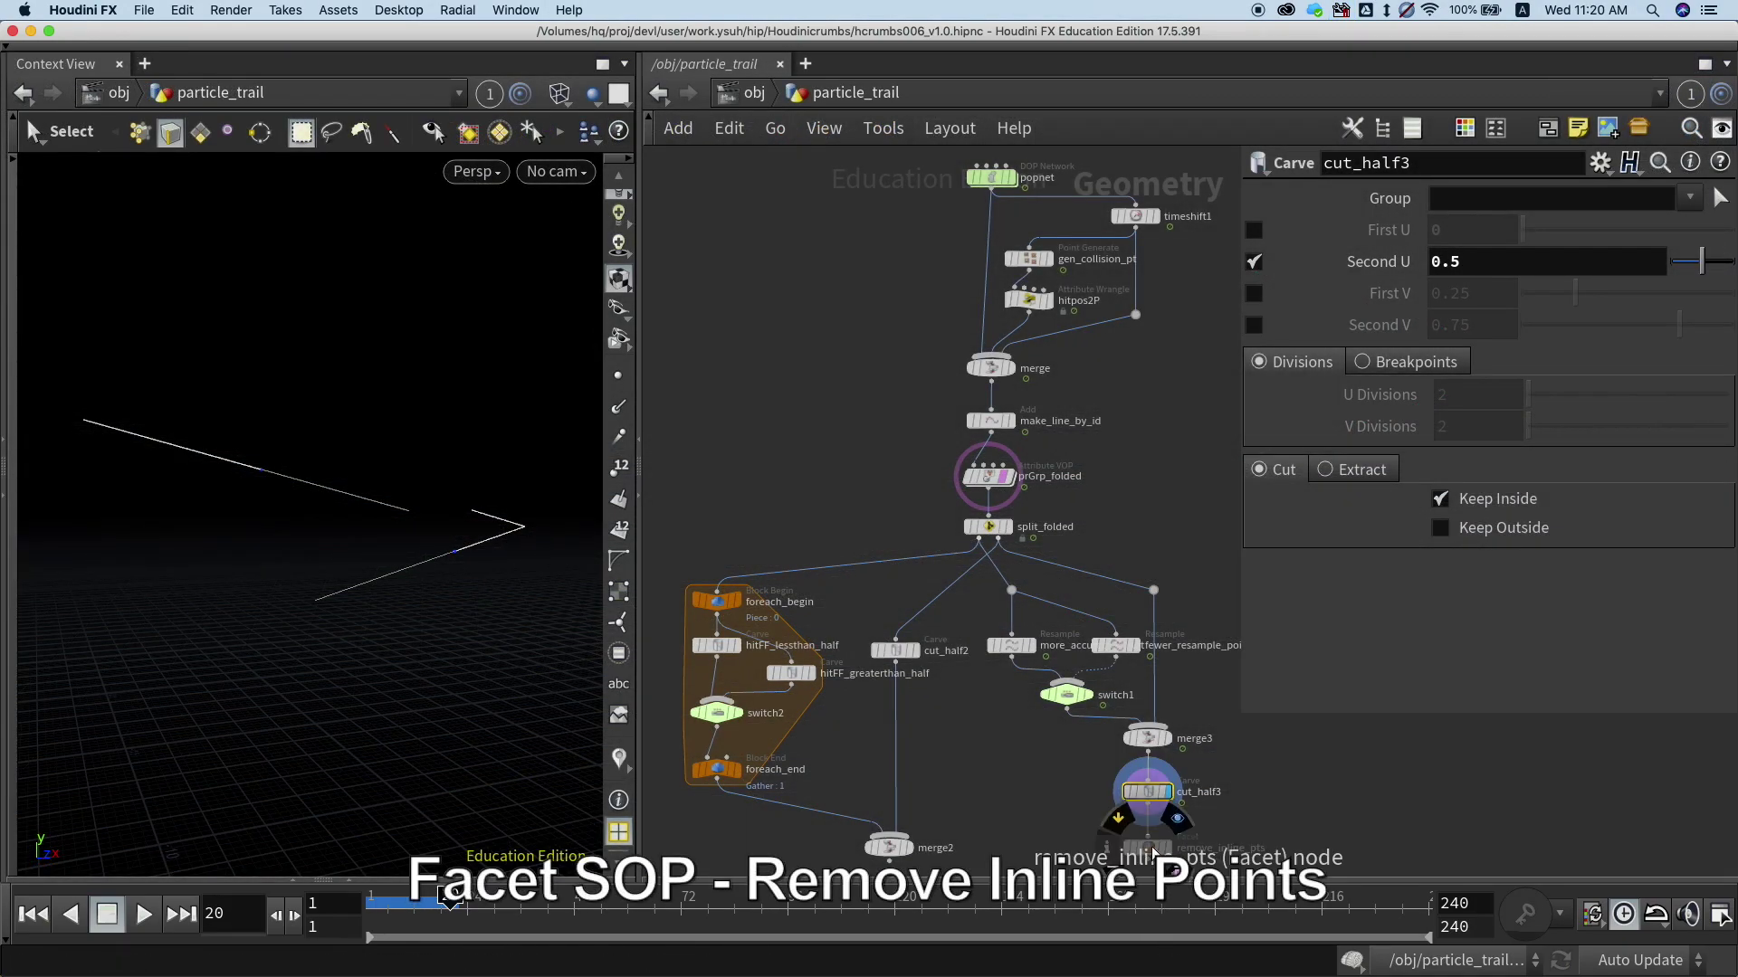
left_click(1163, 852)
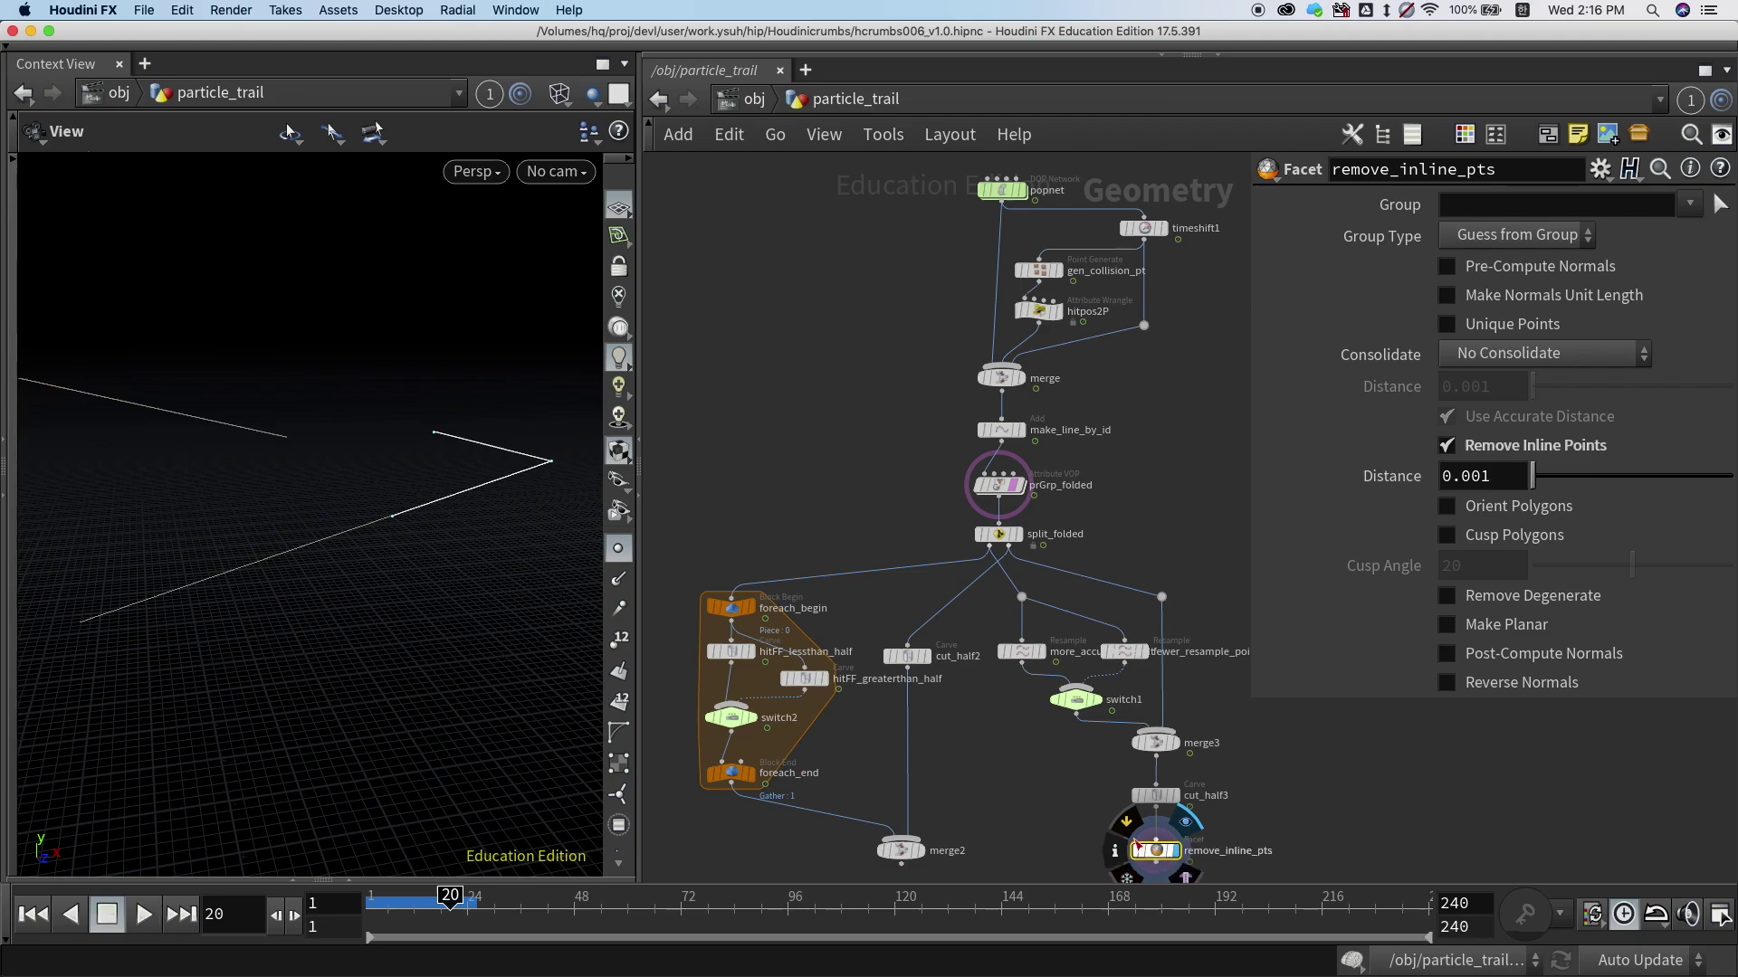
Inspect the settings of foreach_begin, foreach_end and the hitFF_lessthan_half Carve node in the for-each block.
left_click(731, 608)
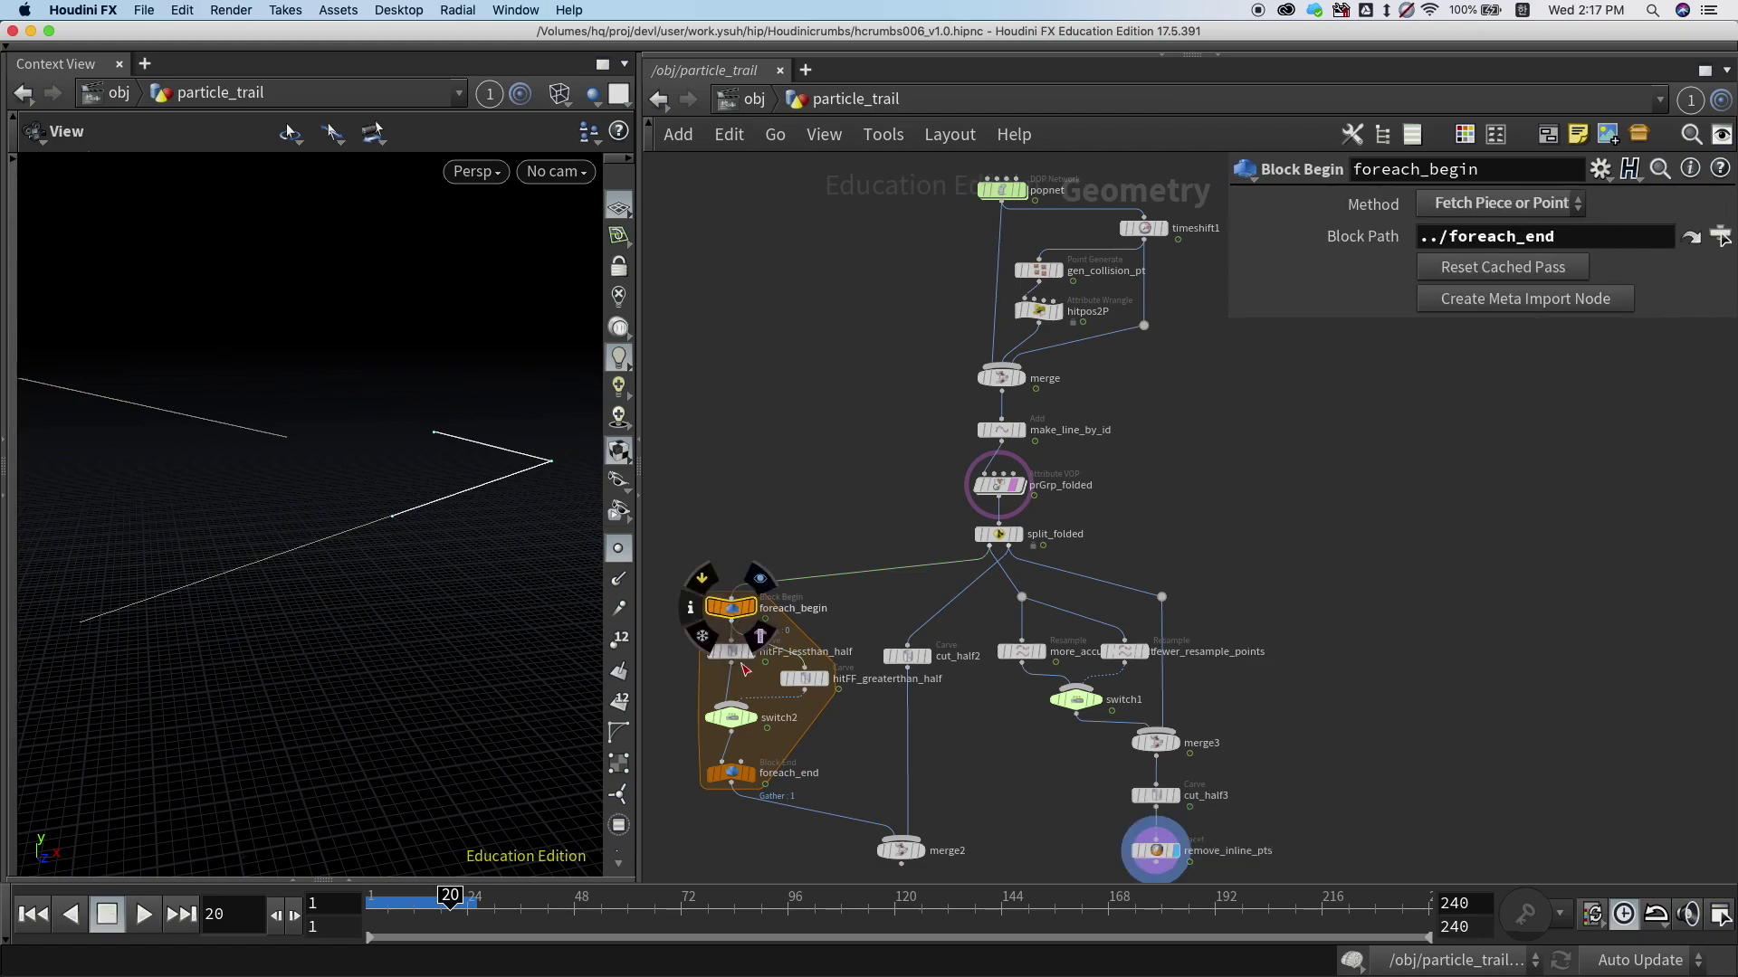
left_click(733, 774)
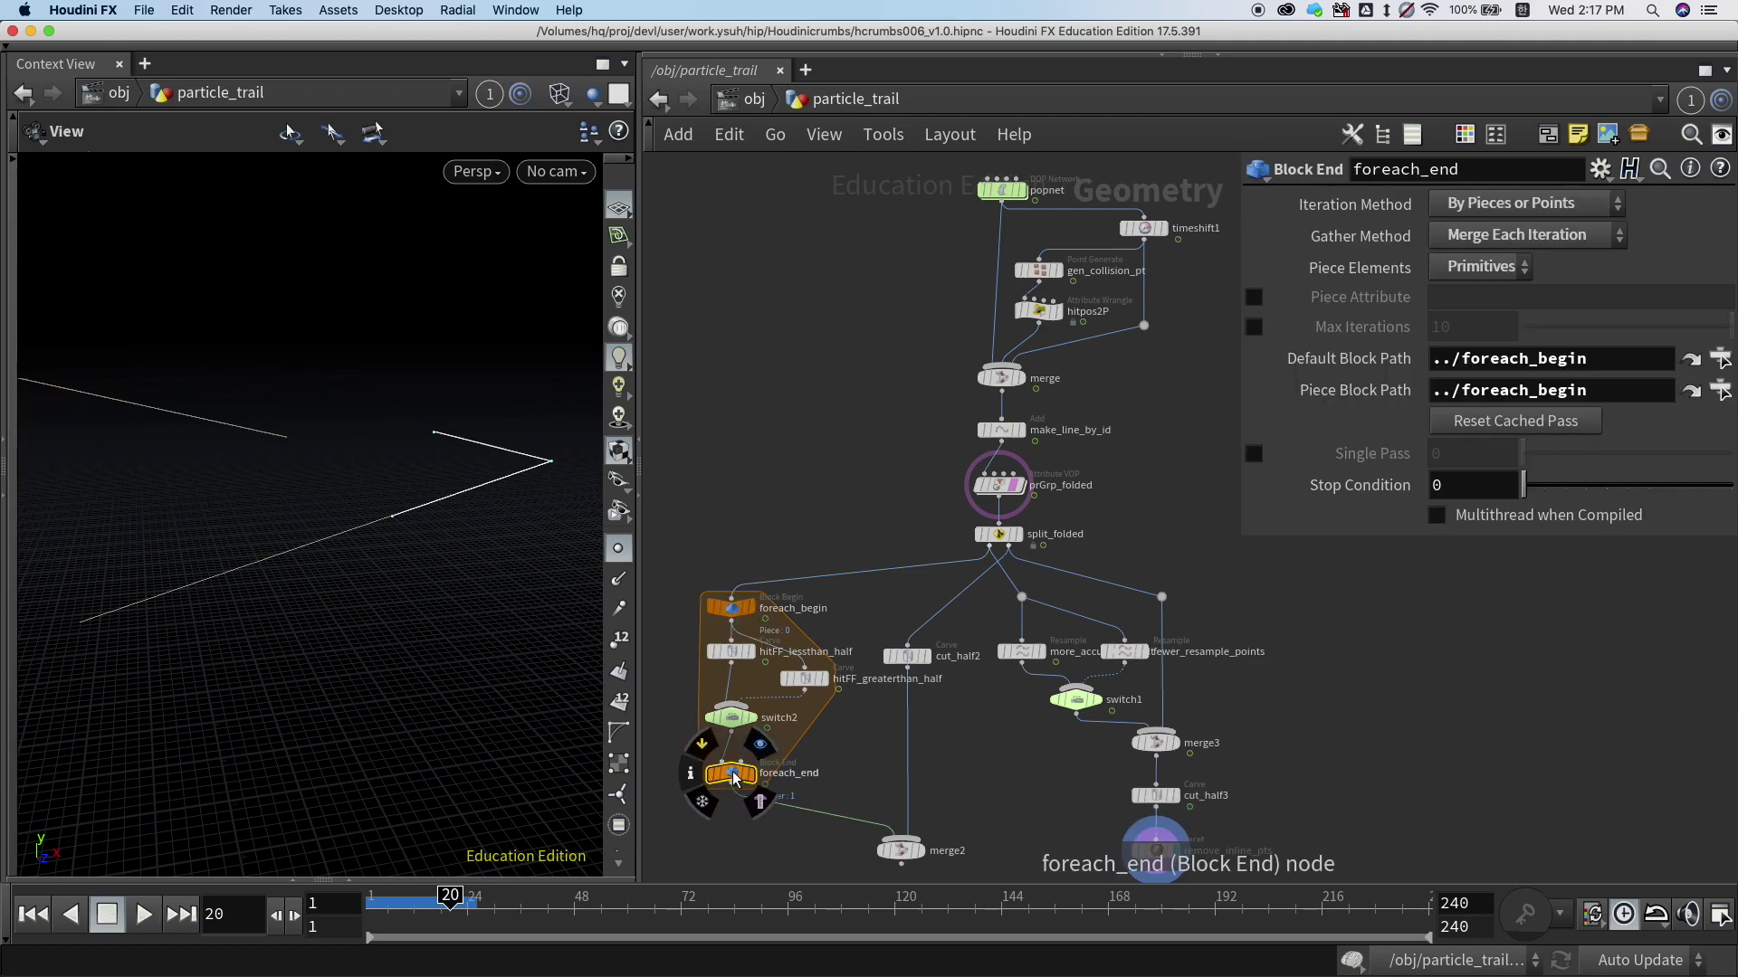
left_click(730, 652)
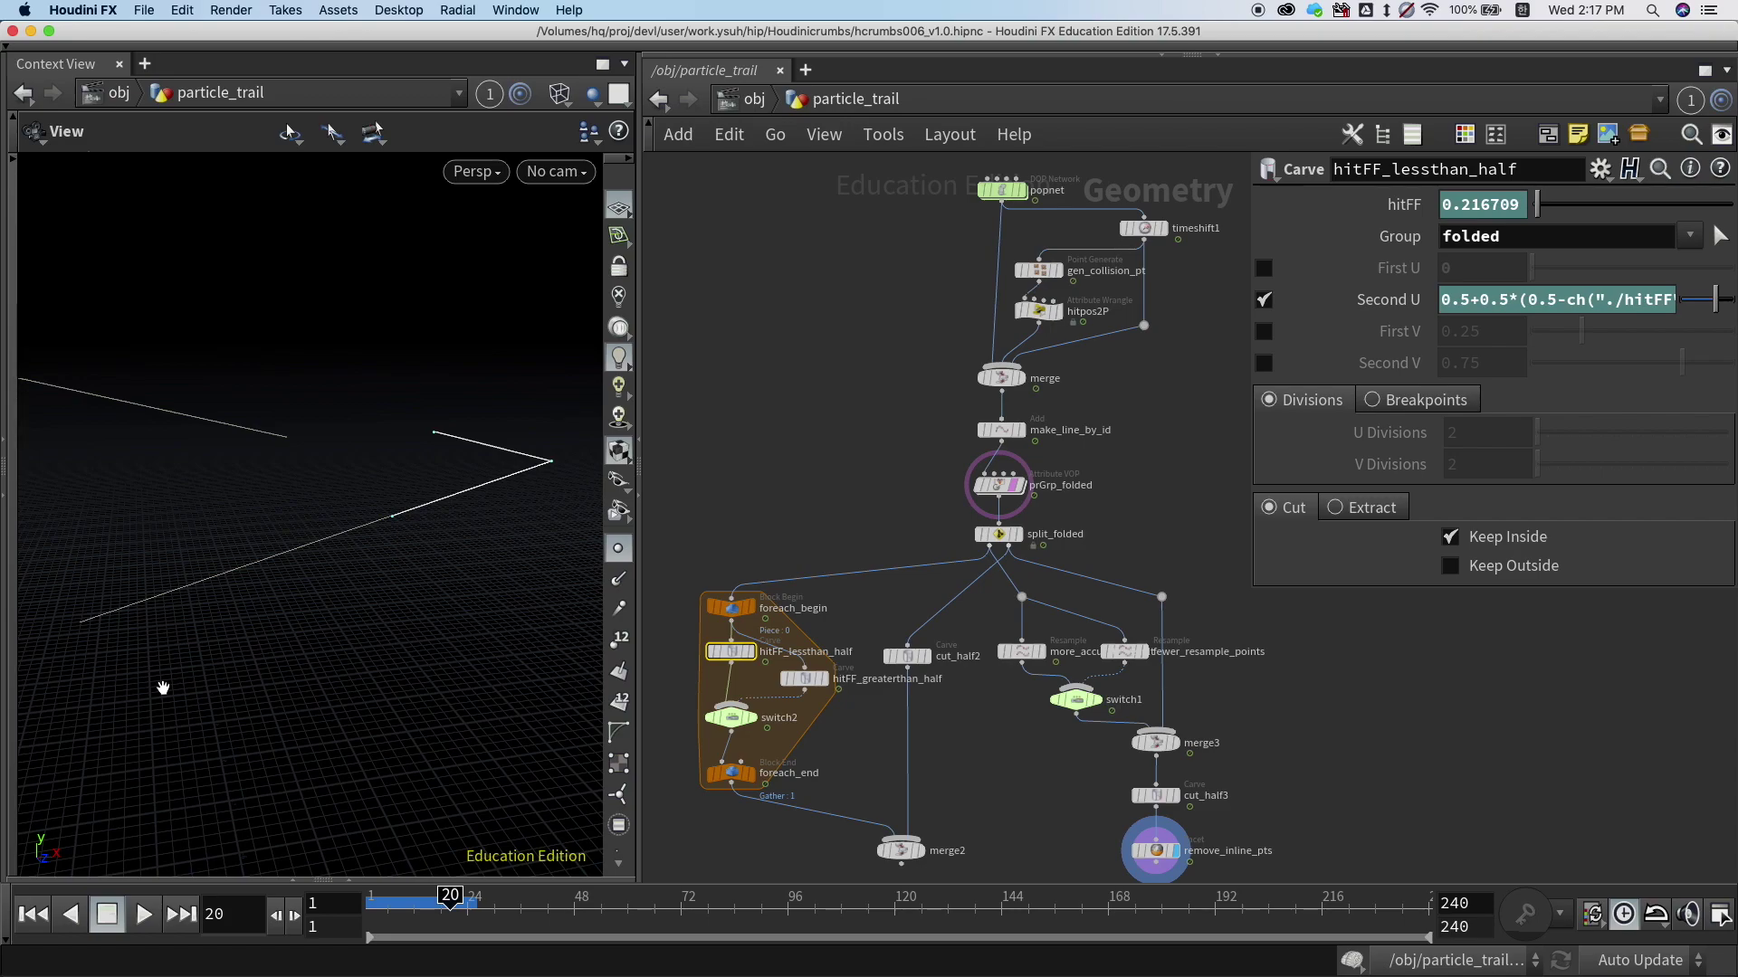
Advance the timeline to frame 22, and review the switch2 selection expression and the hitFF_lessthan_half Carve expression.
key("Right")
key("Right")
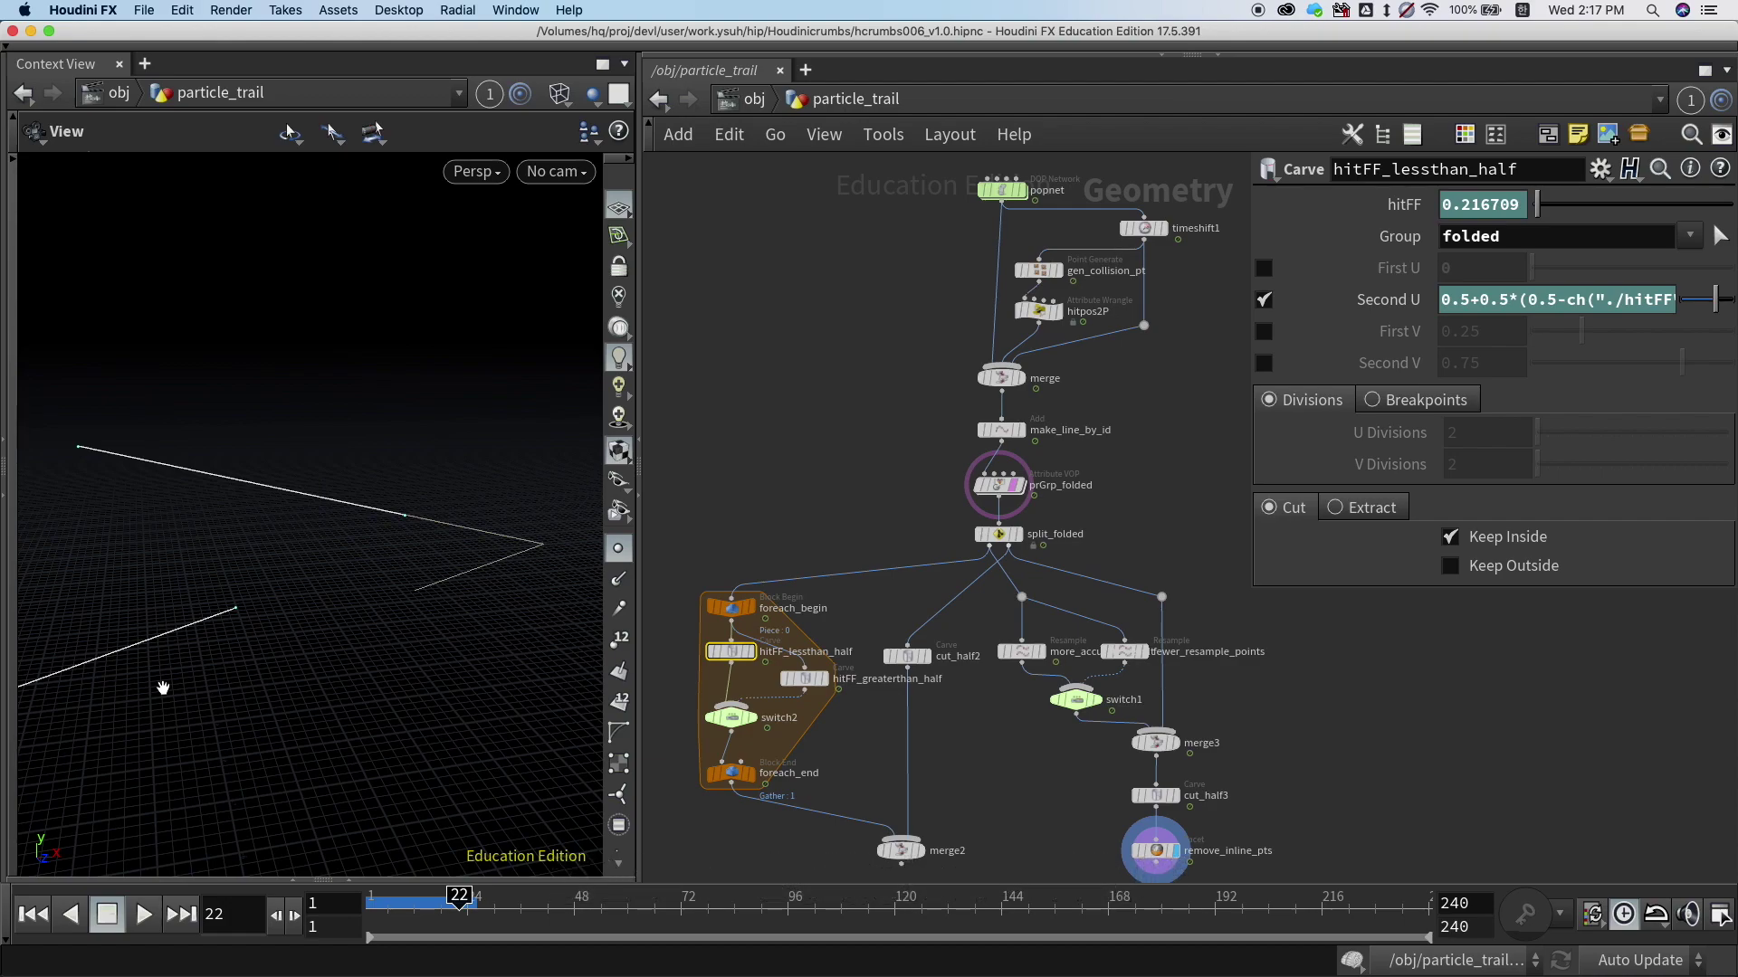
left_click(731, 714)
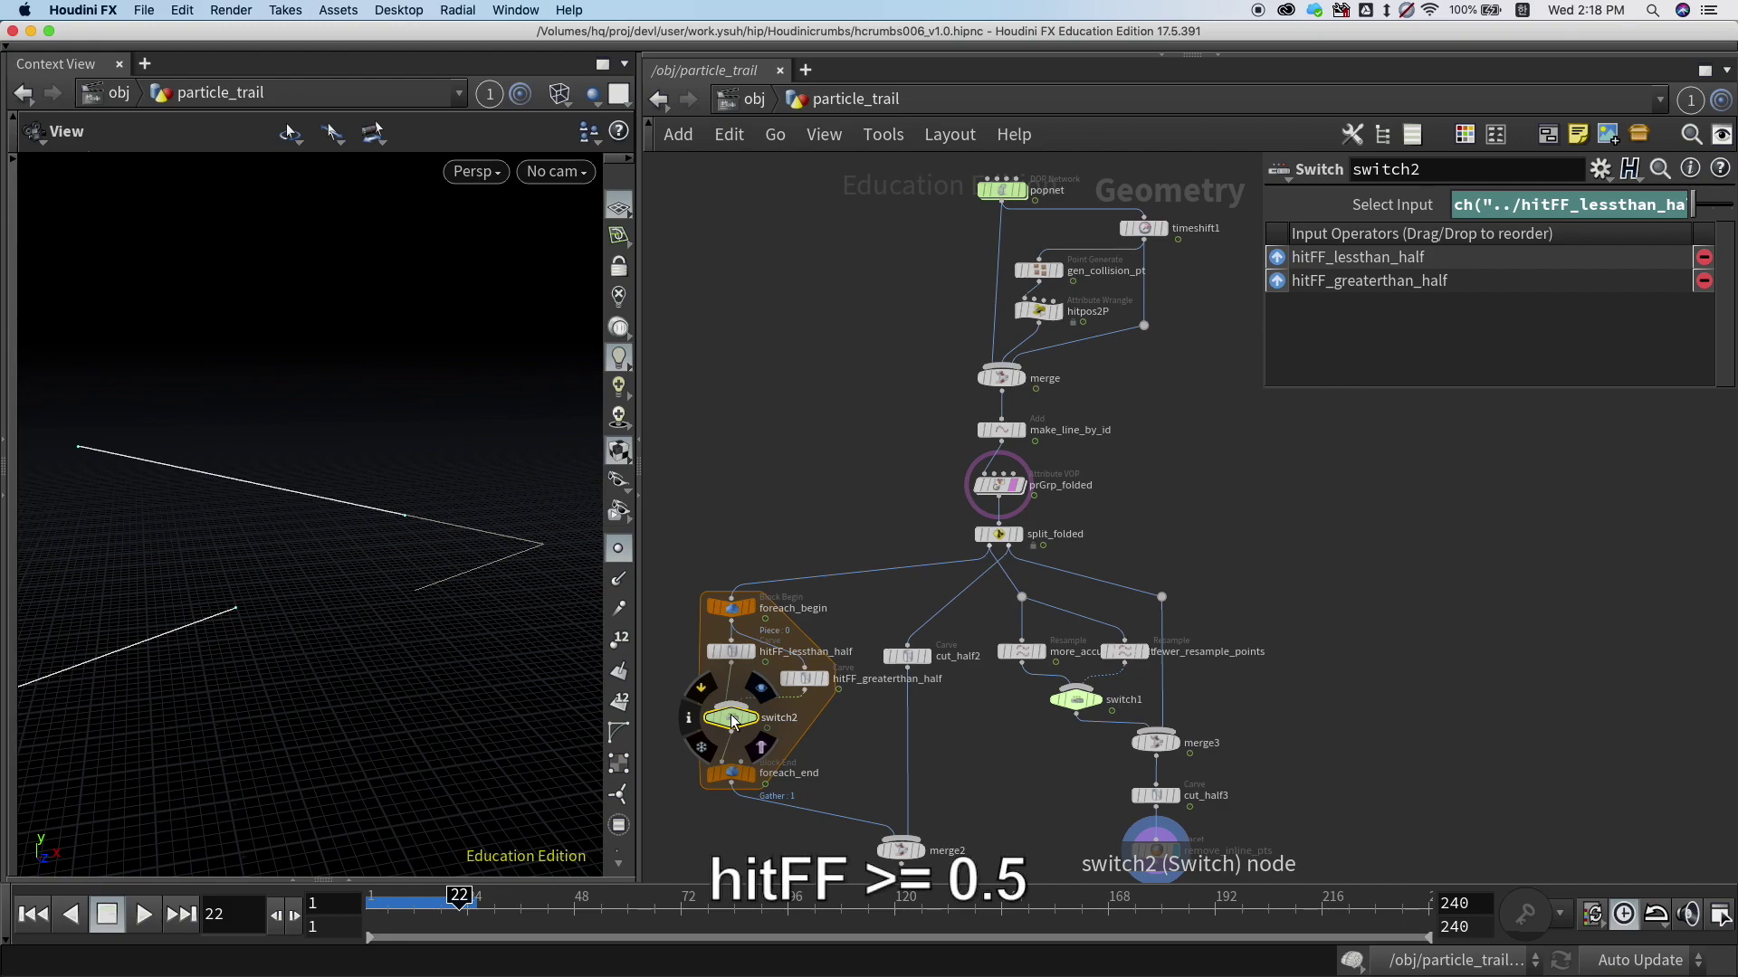
left_click(729, 651)
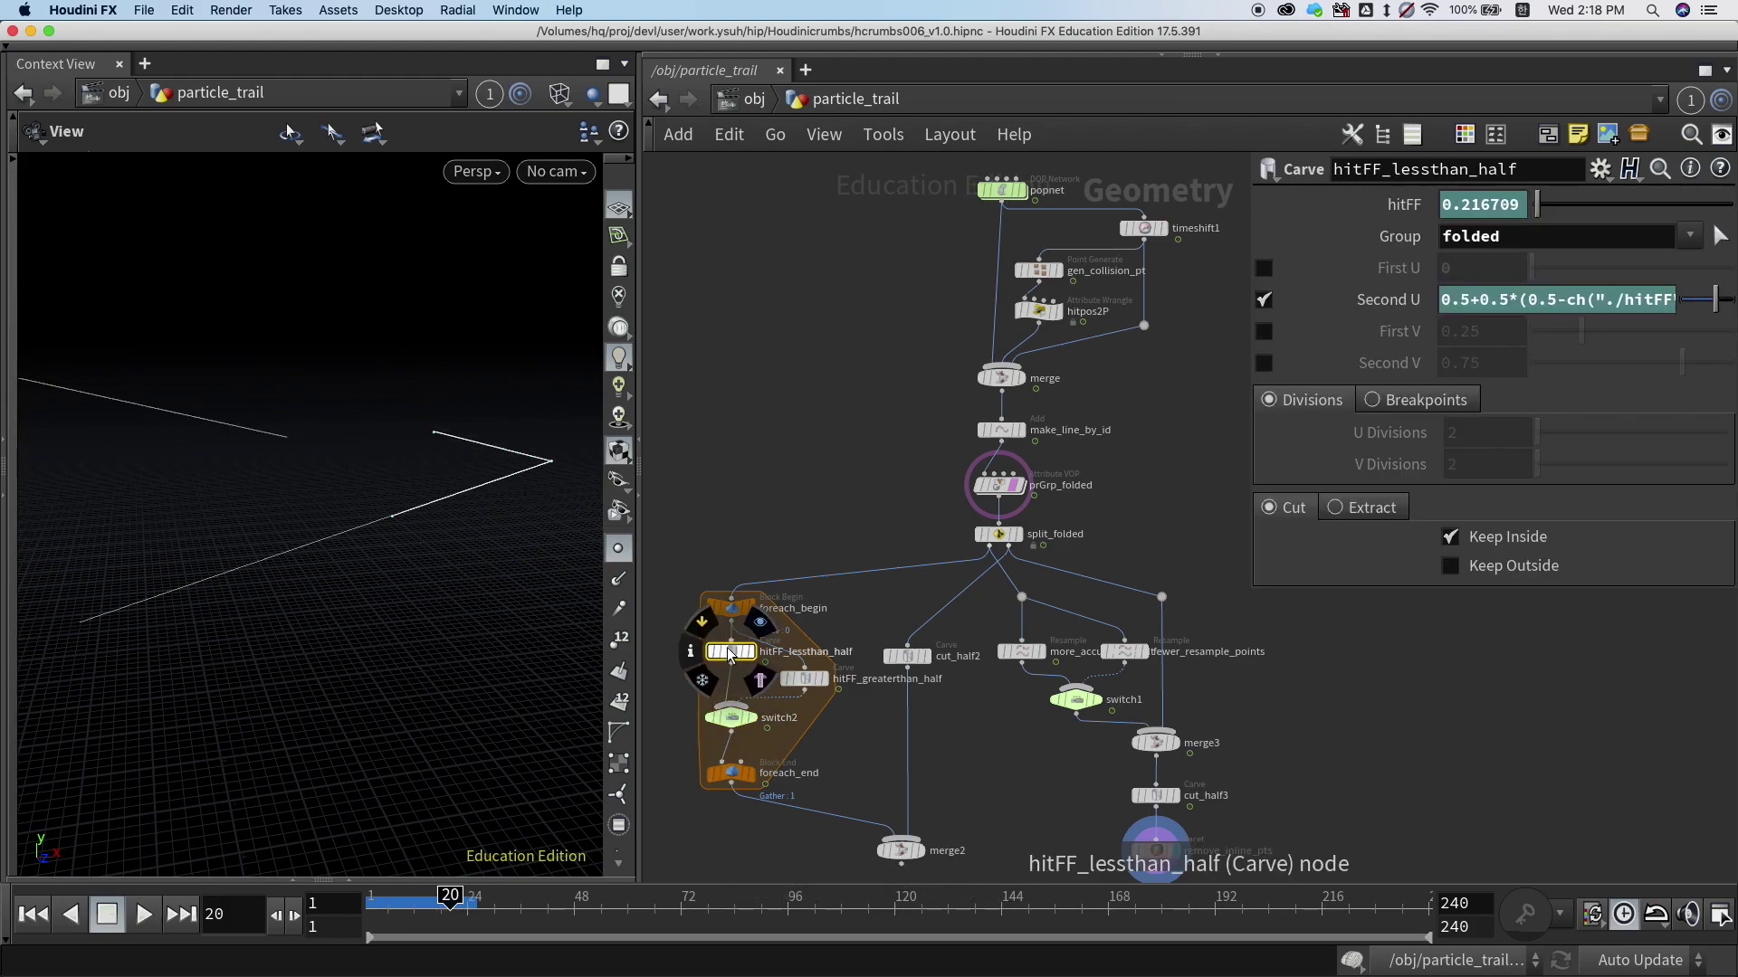